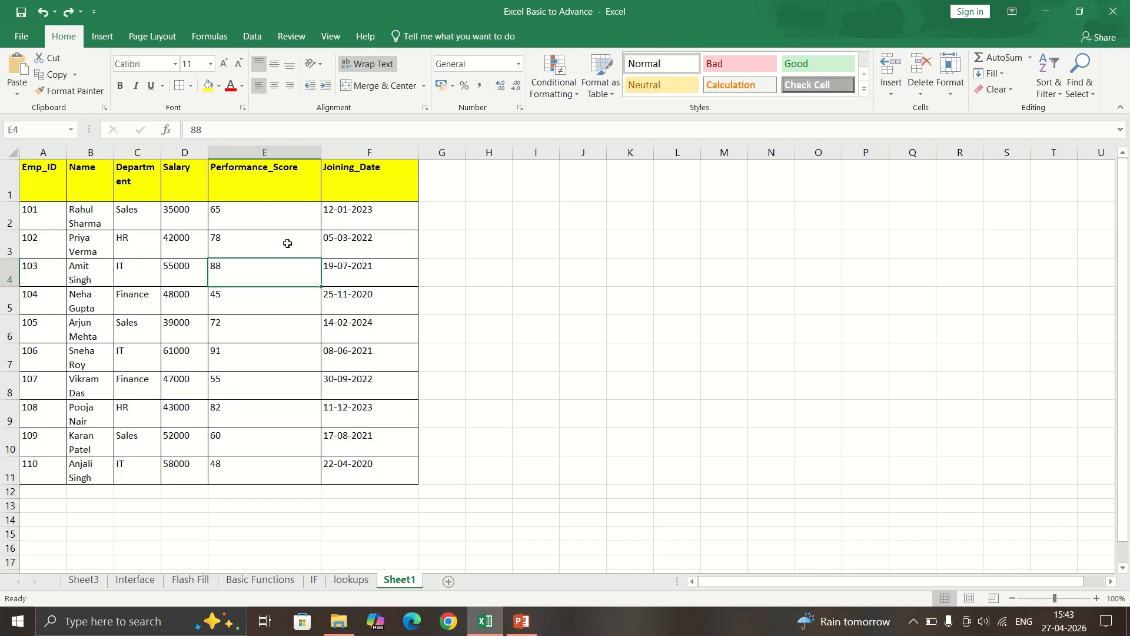
# Select the Salary values D2:D11.
pyautogui.click(195, 216)
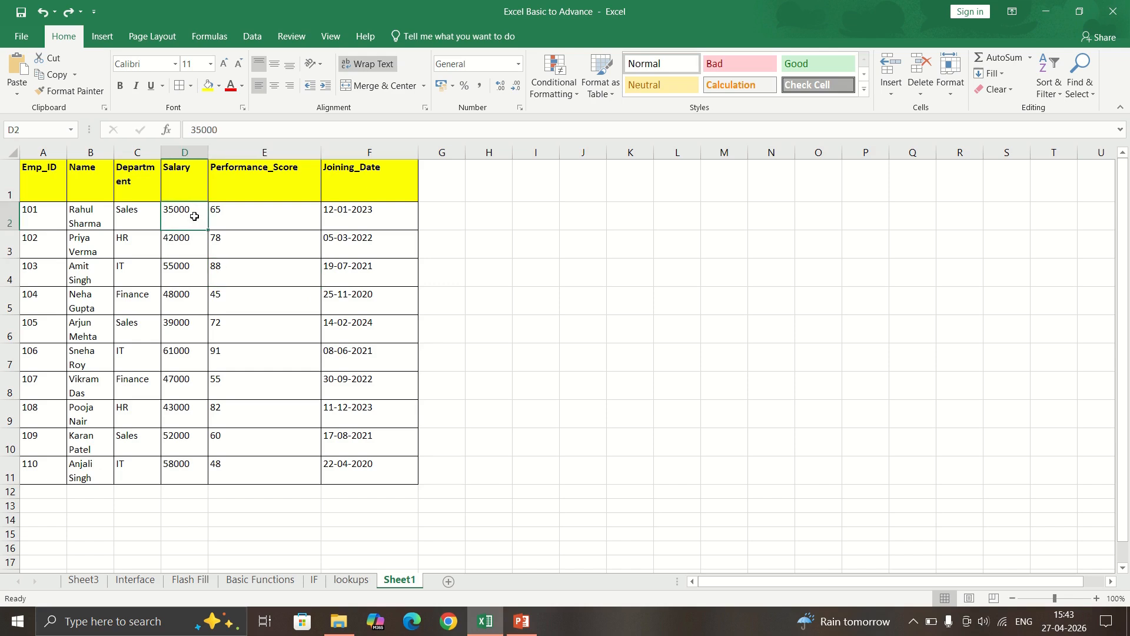
pyautogui.hotkey('ctrl', 'a')
pyautogui.hotkey('ctrl', 'Down')
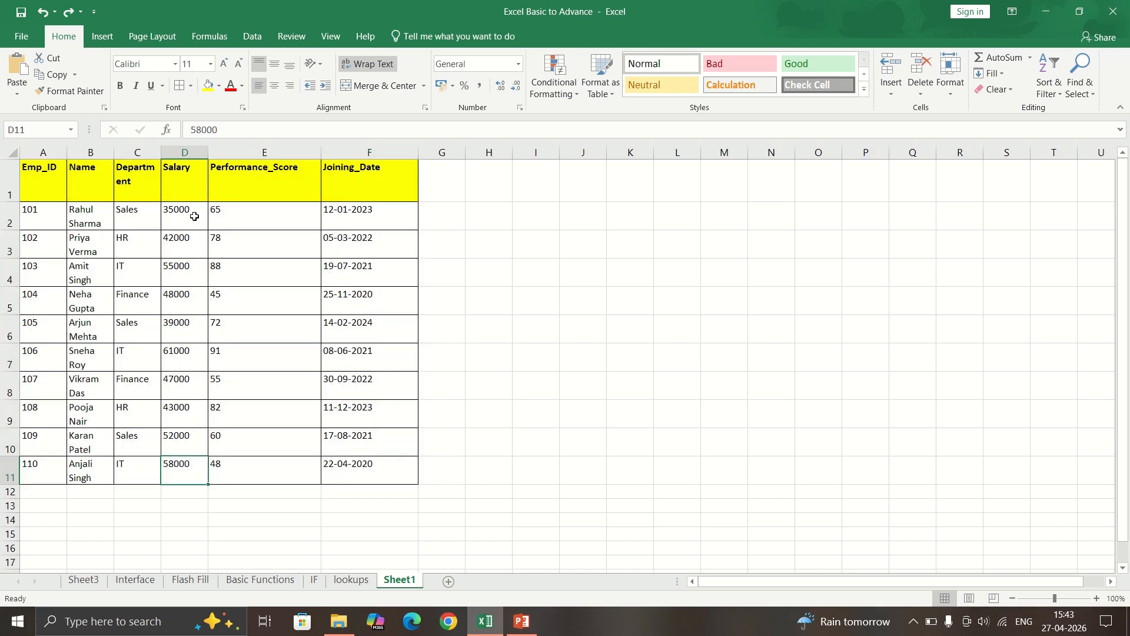
pyautogui.hotkey('ctrl', 'shift', 'Up')
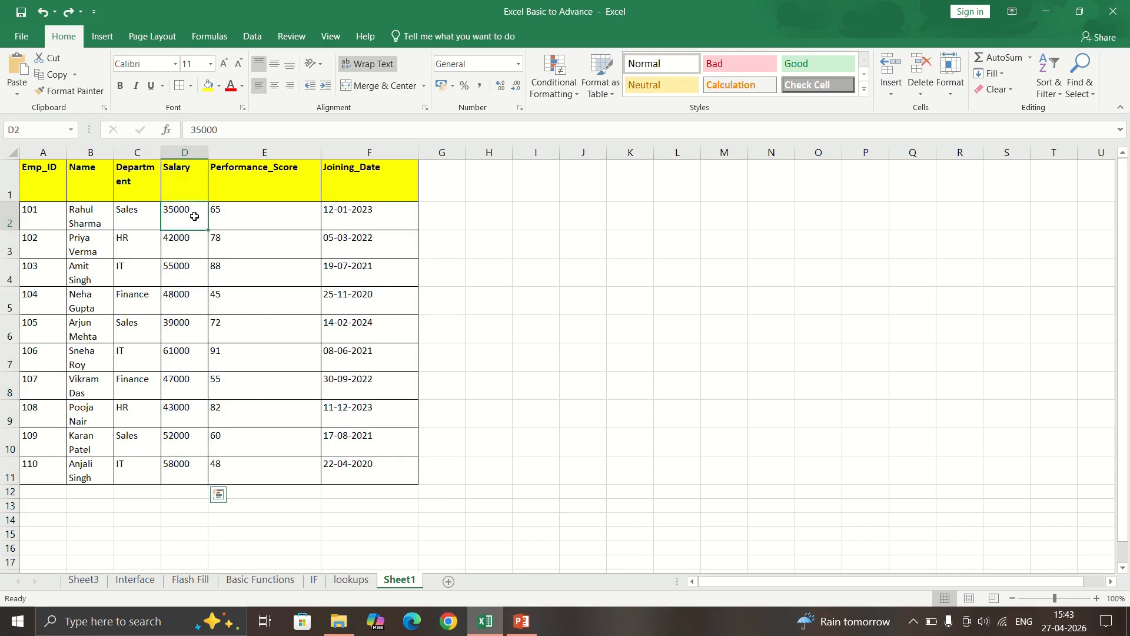
pyautogui.click(194, 216)
pyautogui.hotkey('ctrl', 'shift', 'Down')
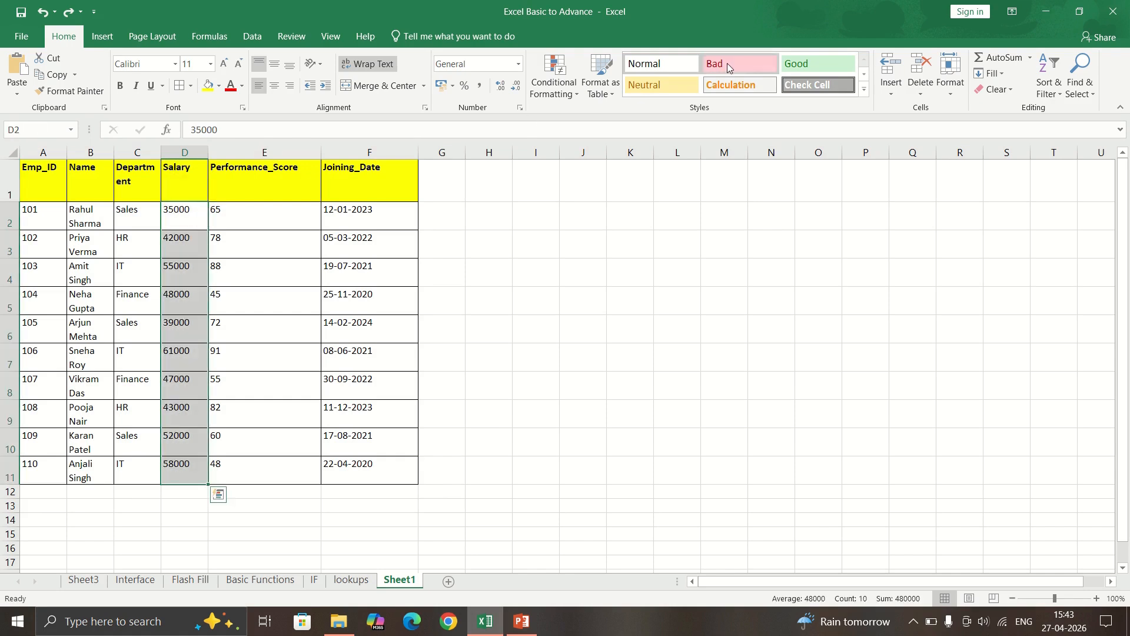
# Highlight salaries greater than 50000 with Light Red Fill and dark red text.
pyautogui.click(553, 79)
pyautogui.moveTo(590, 125)
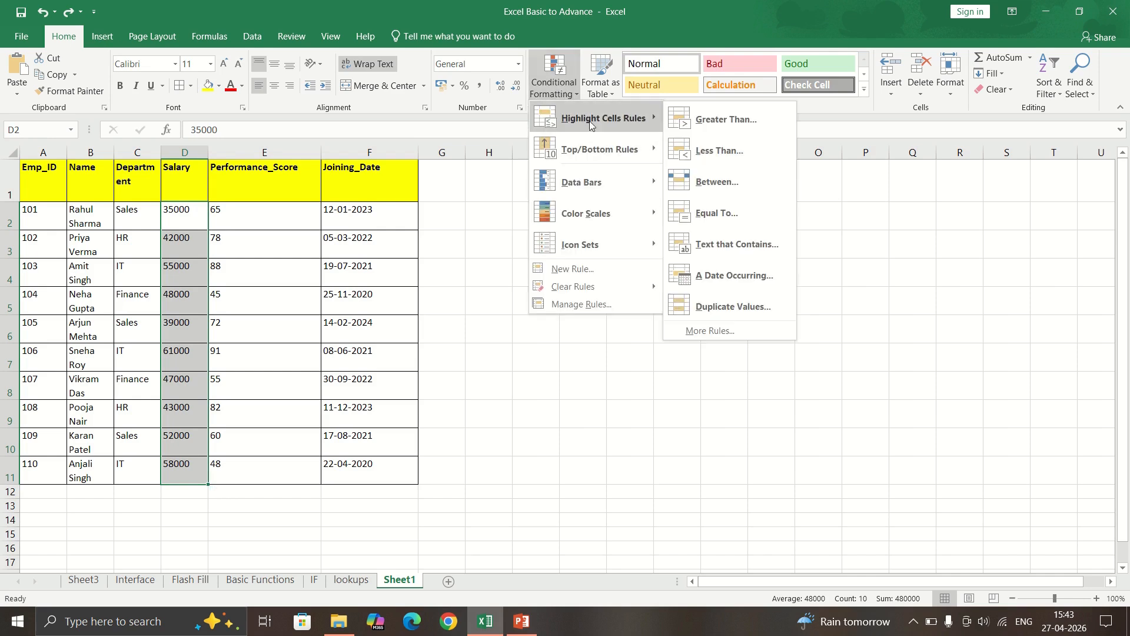
pyautogui.click(714, 121)
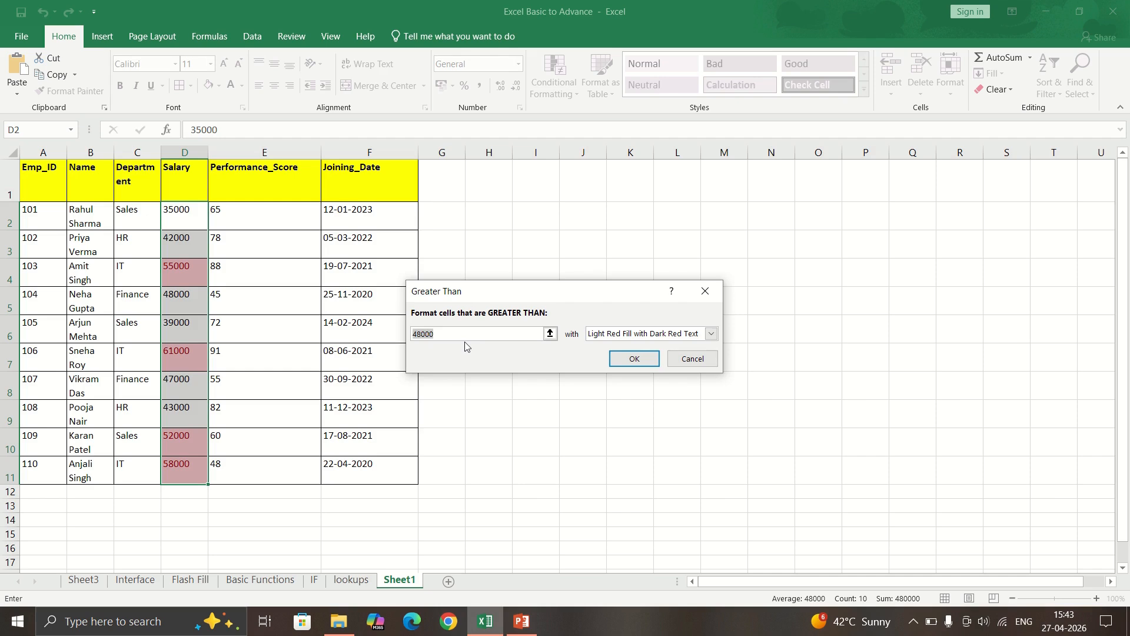
pyautogui.write('50000')
pyautogui.click(624, 361)
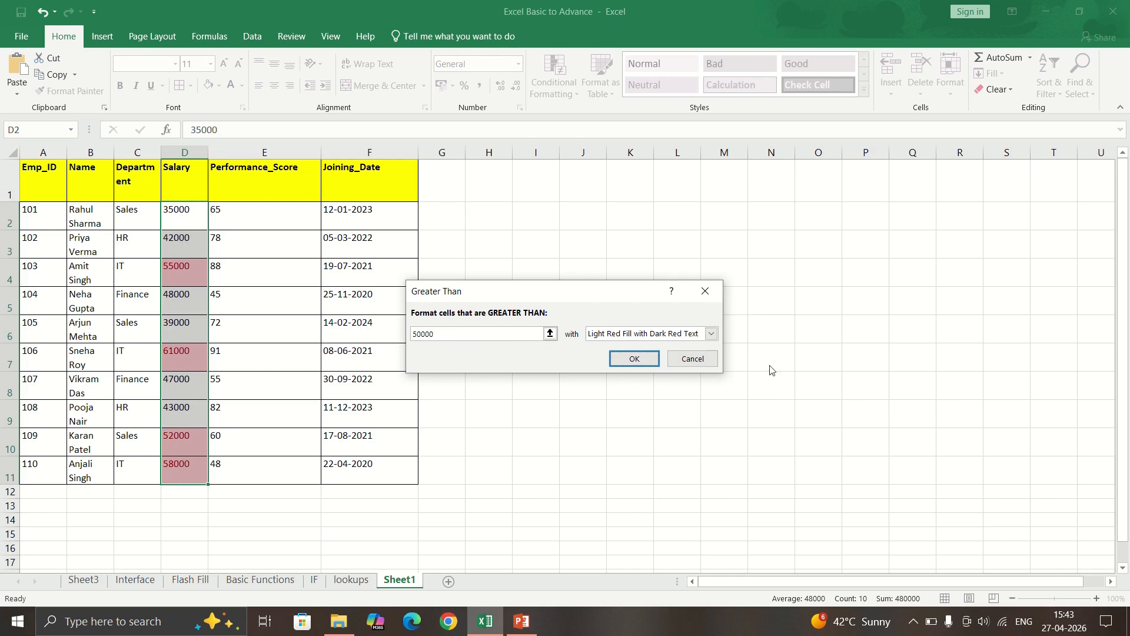
pyautogui.click(641, 360)
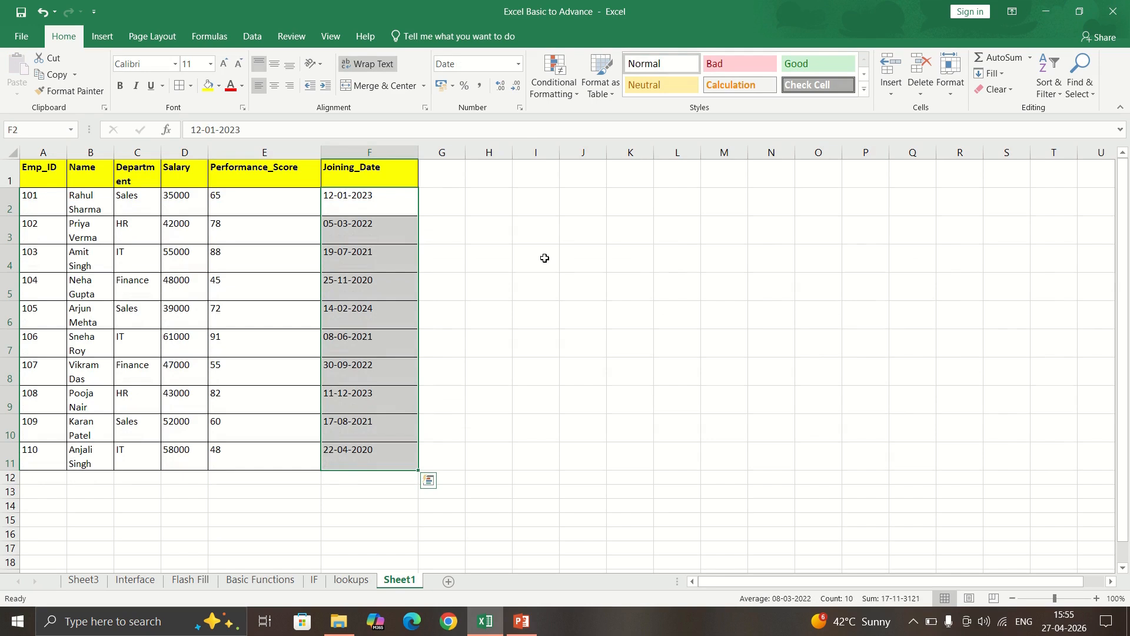
# Copy employee 101's record from row 2 into empty row 12.
pyautogui.click(545, 255)
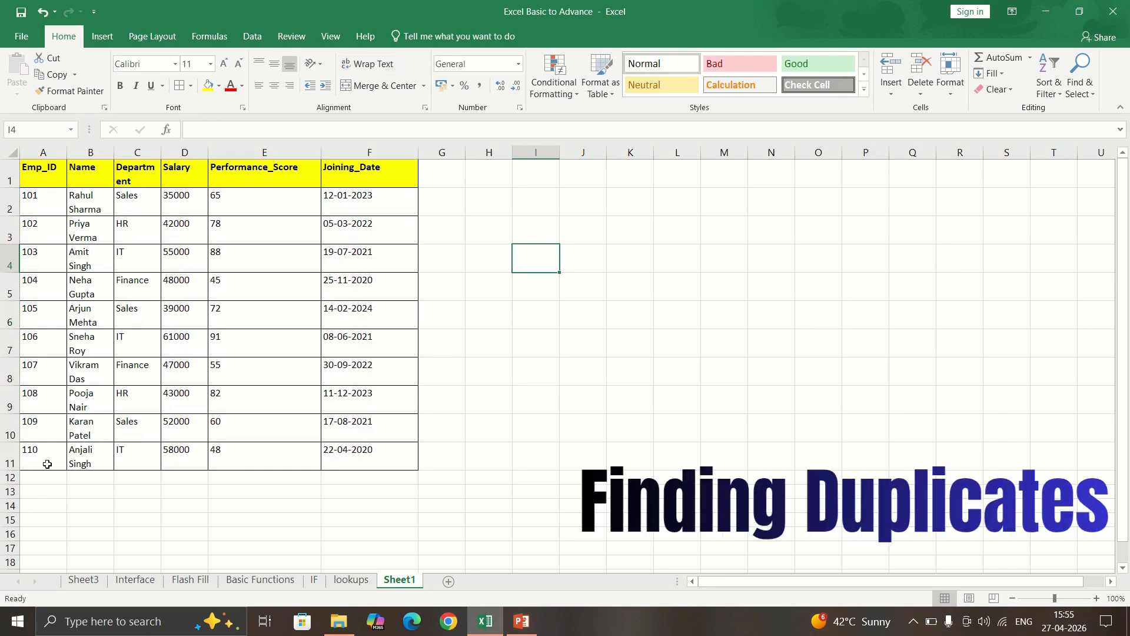
pyautogui.moveTo(47, 206); pyautogui.dragTo(358, 184)
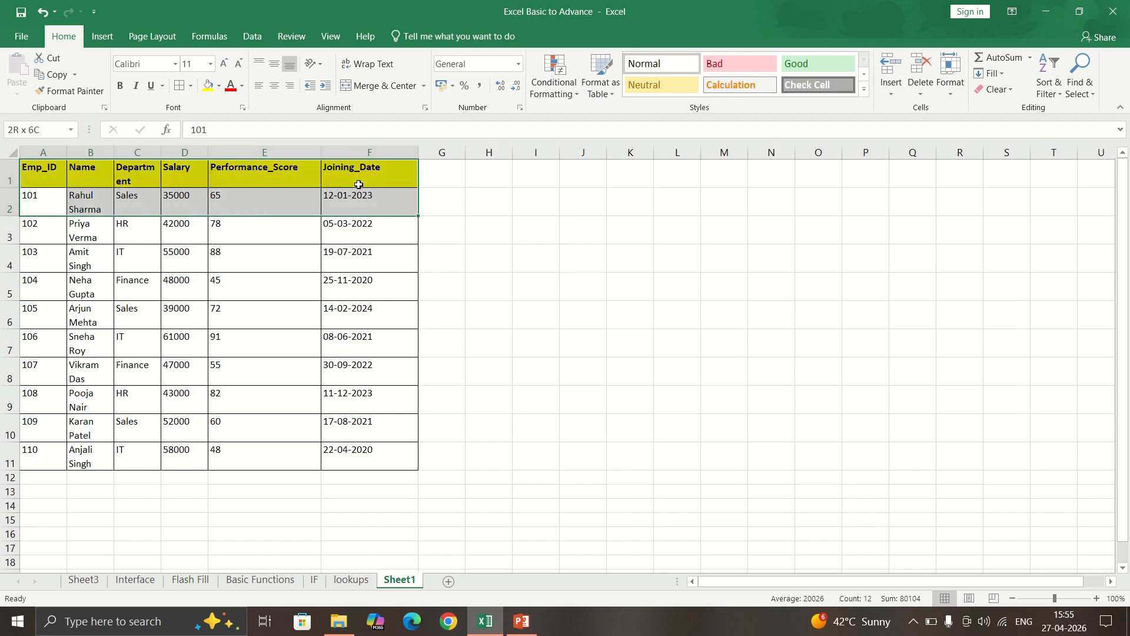
pyautogui.hotkey('ctrl', 'c')
pyautogui.click(43, 476)
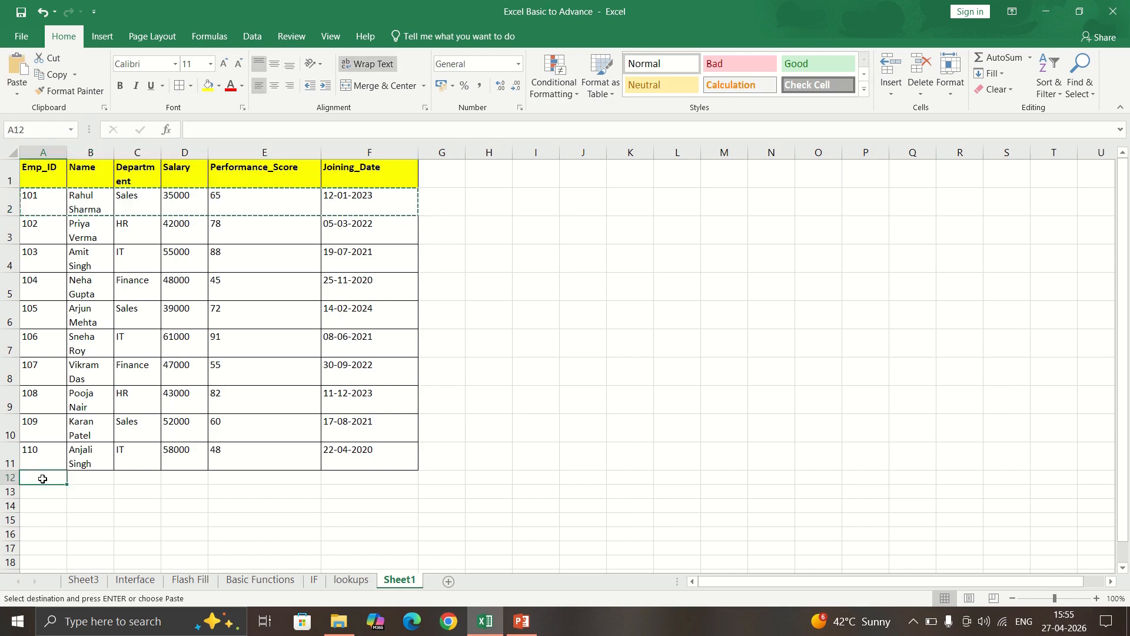
pyautogui.hotkey('ctrl', 'v')
# Compare both Emp_ID 101 entries, then select the Emp_ID values A2:A12.
pyautogui.click(384, 444)
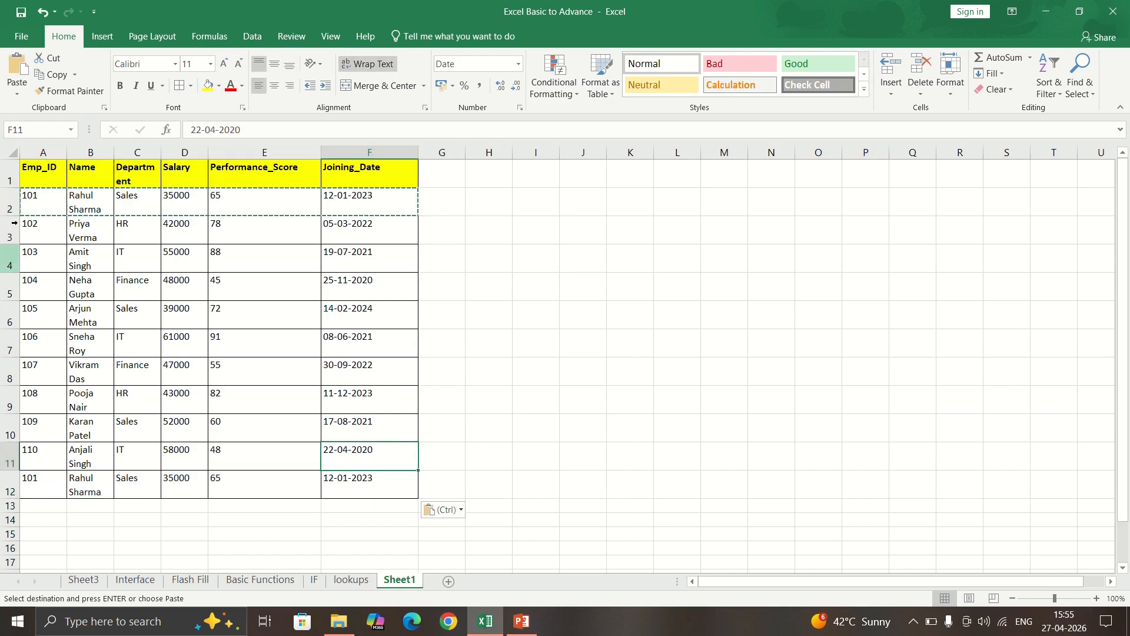
pyautogui.click(33, 195)
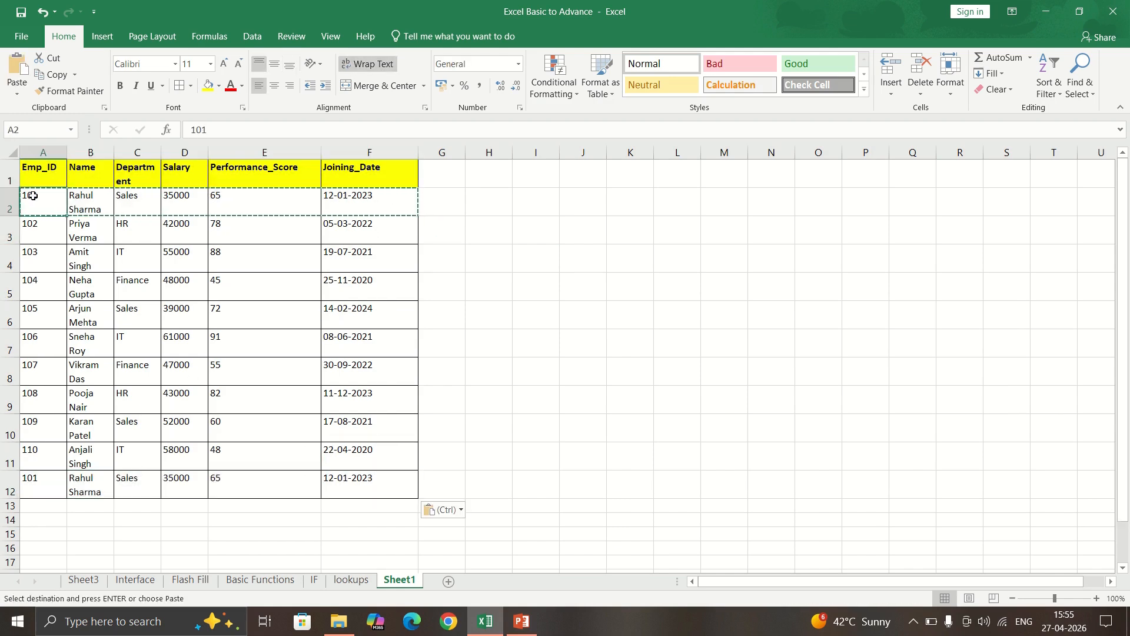
pyautogui.click(41, 486)
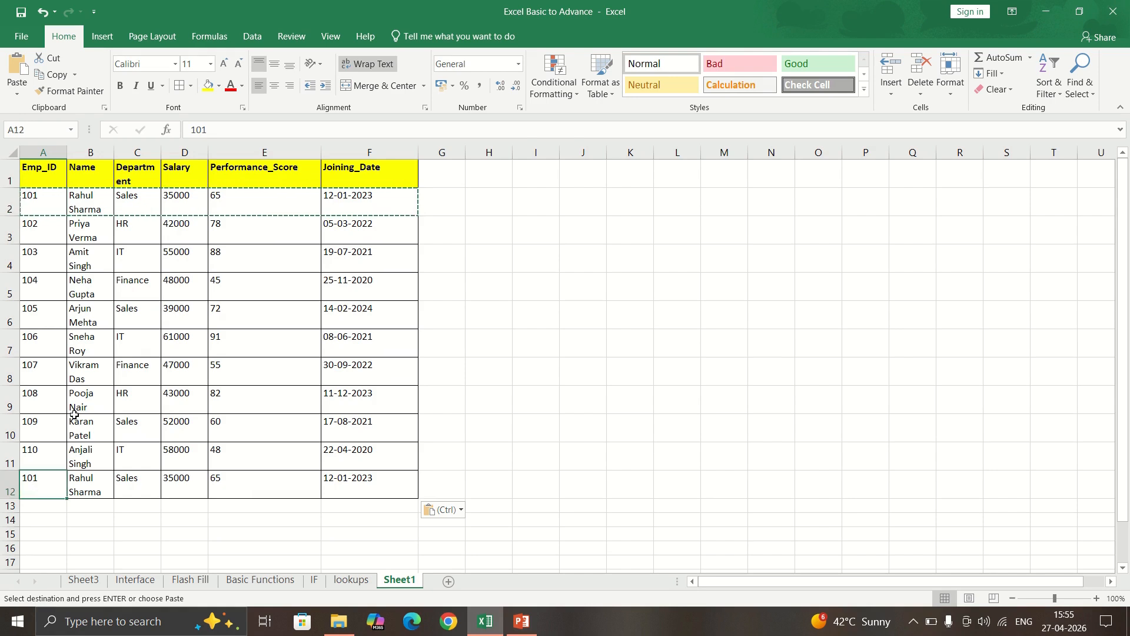
pyautogui.click(38, 201)
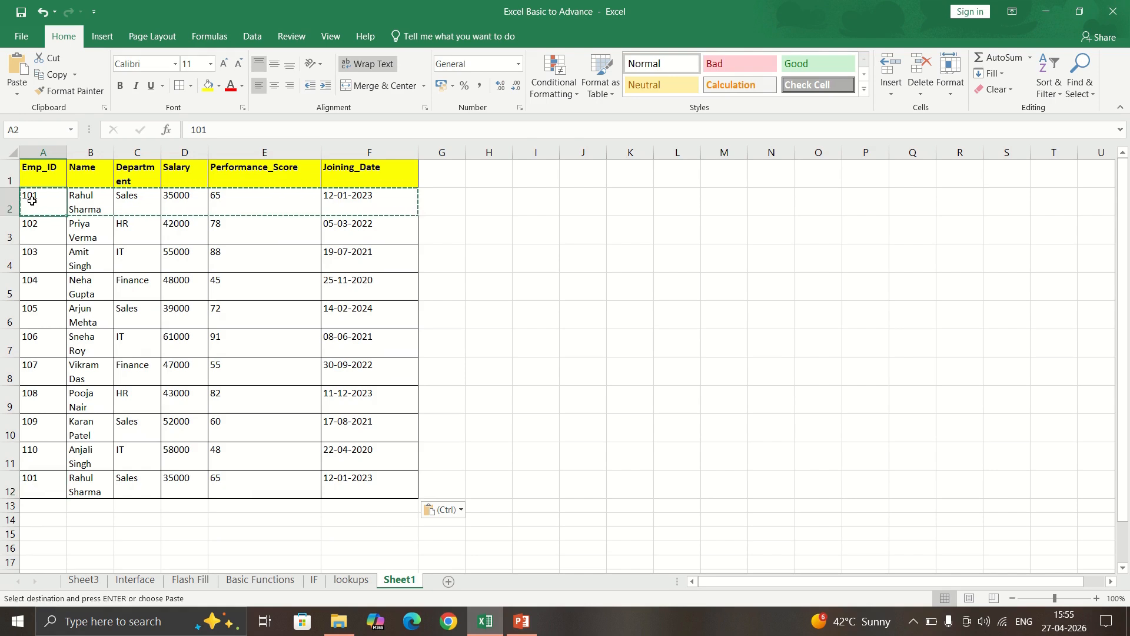
pyautogui.hotkey('ctrl', 'shift', 'Down')
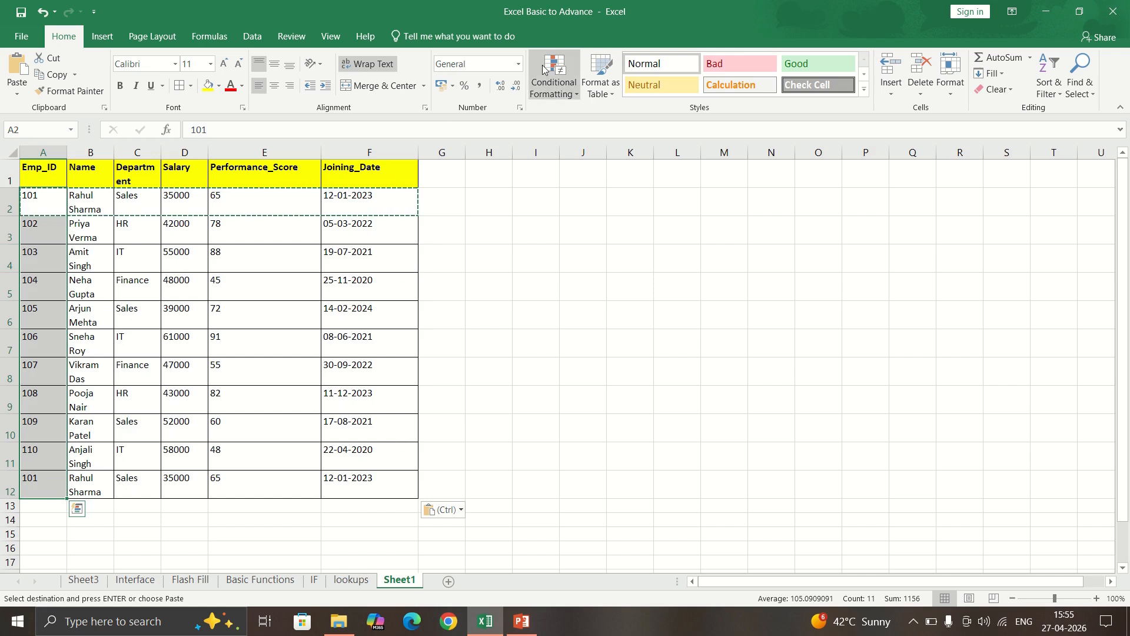
# Highlight duplicate Emp_ID values in A2:A12 with the default red formatting.
pyautogui.click(543, 69)
pyautogui.moveTo(578, 125)
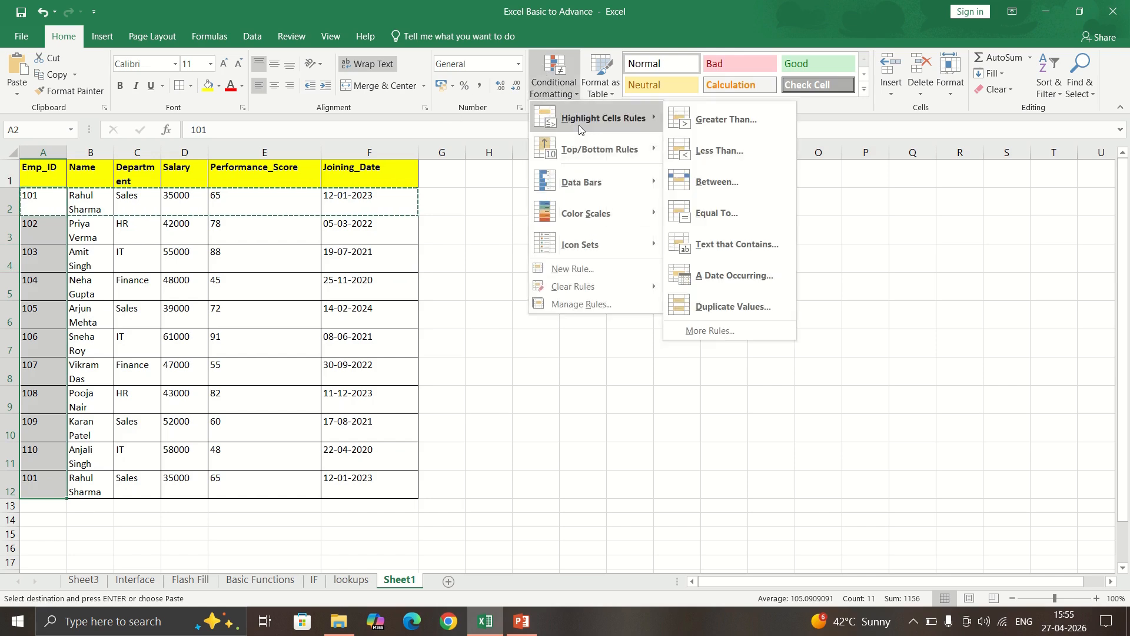
pyautogui.click(736, 306)
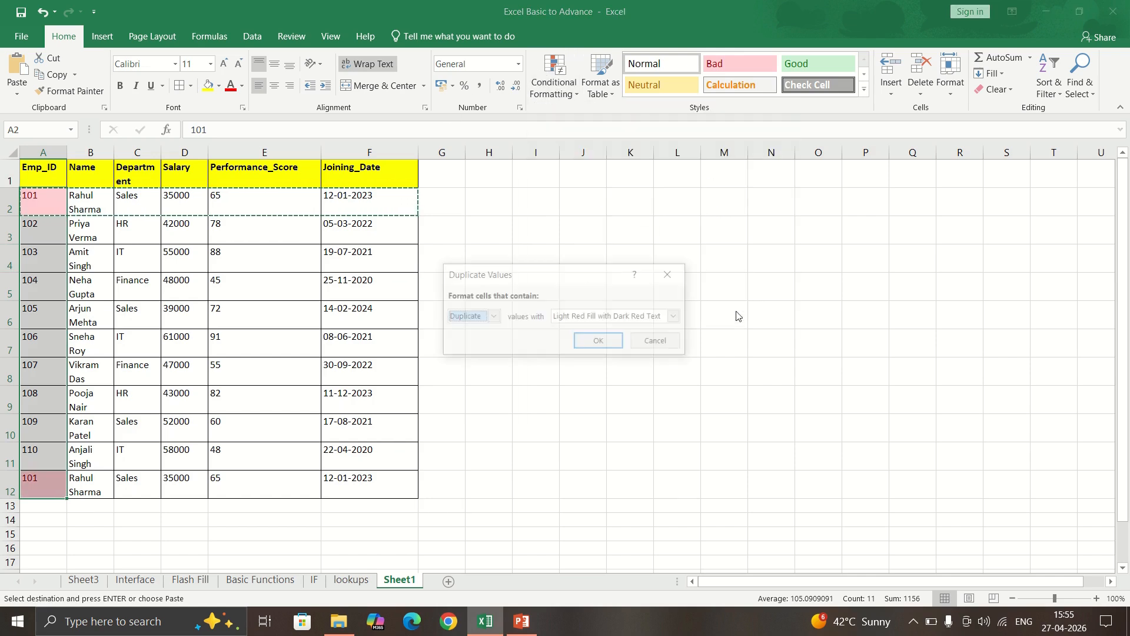
pyautogui.click(586, 342)
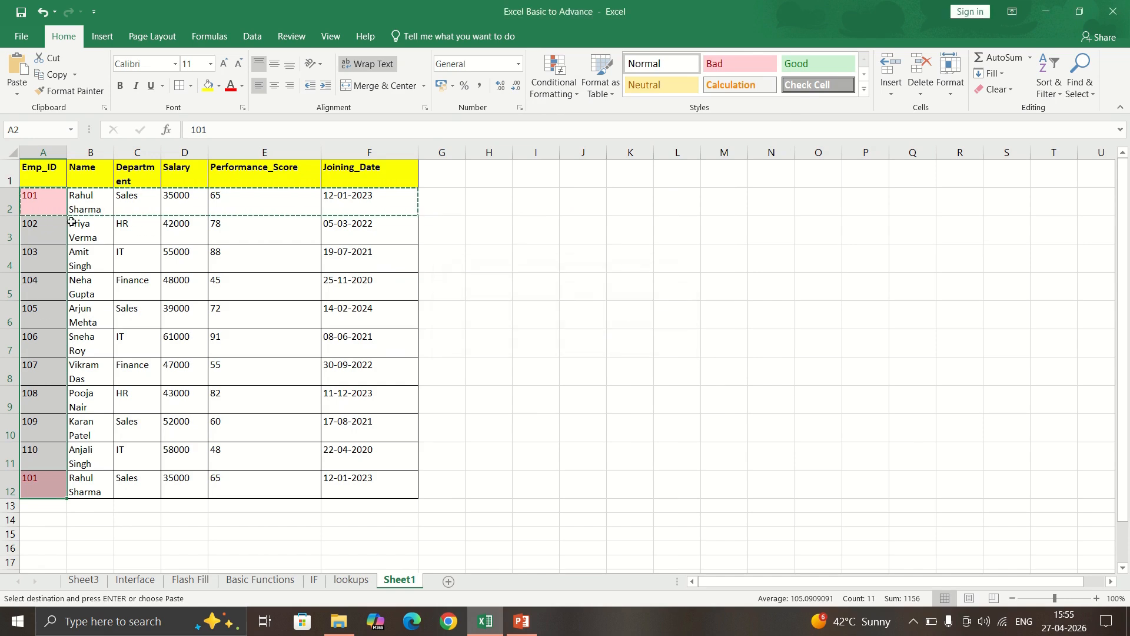
pyautogui.click(53, 207)
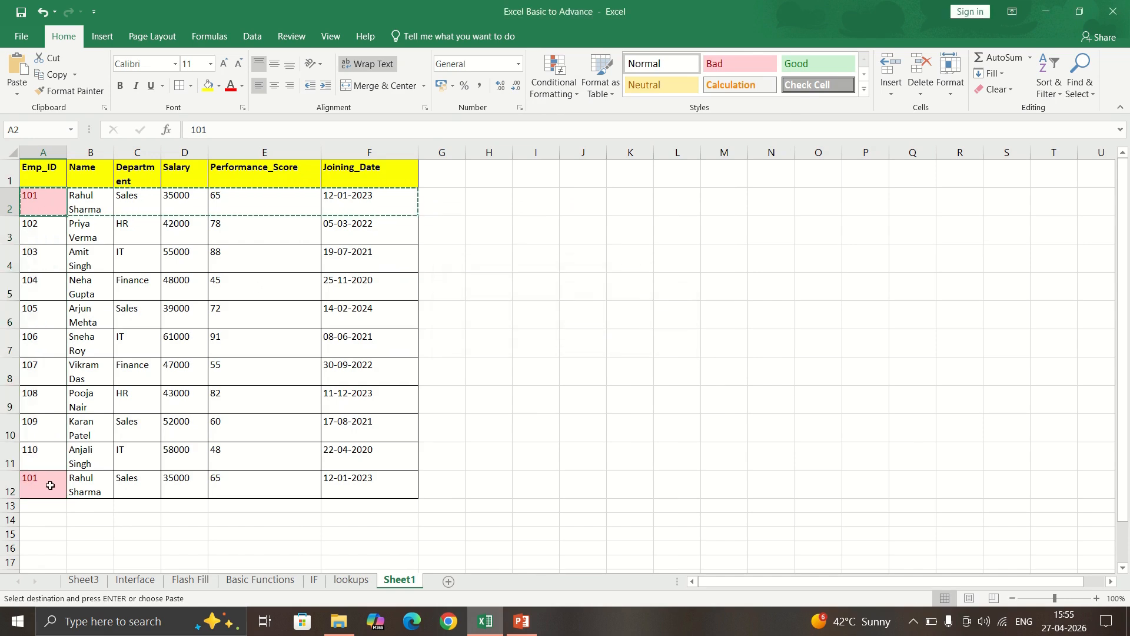
# Delete the duplicate row 12 from the table.
pyautogui.click(10, 485)
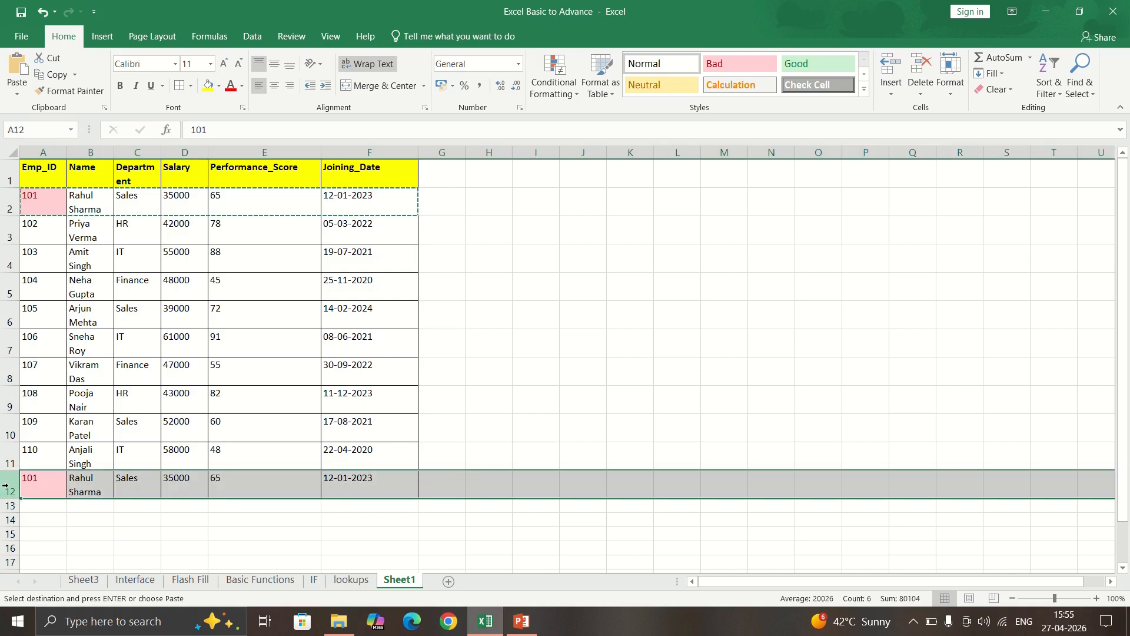
pyautogui.rightClick(10, 485)
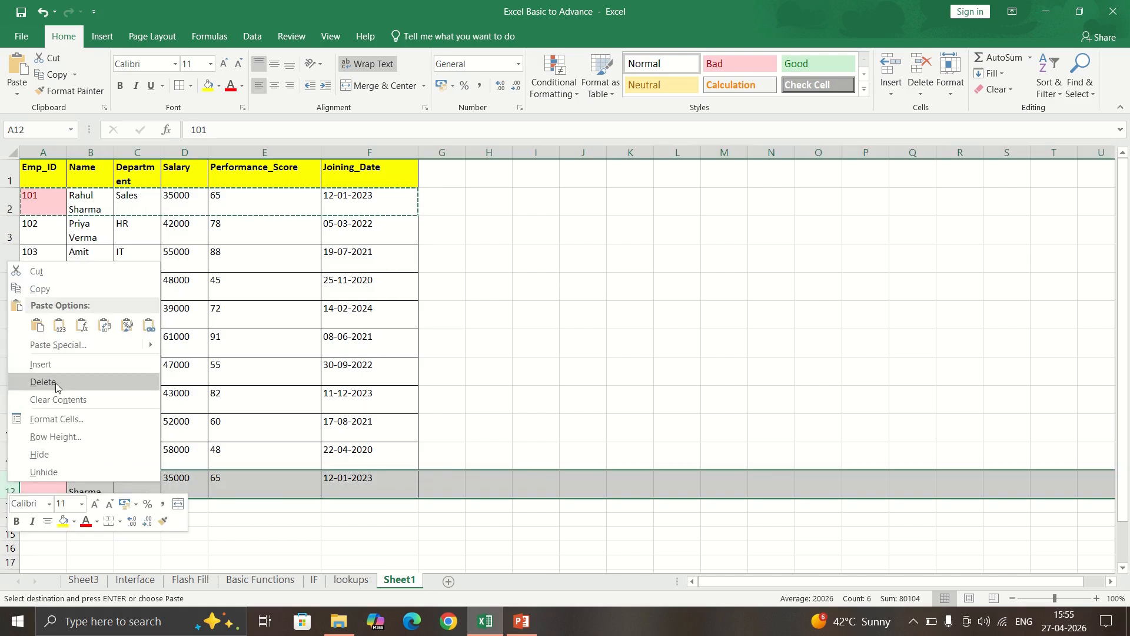
pyautogui.click(55, 382)
pyautogui.click(224, 364)
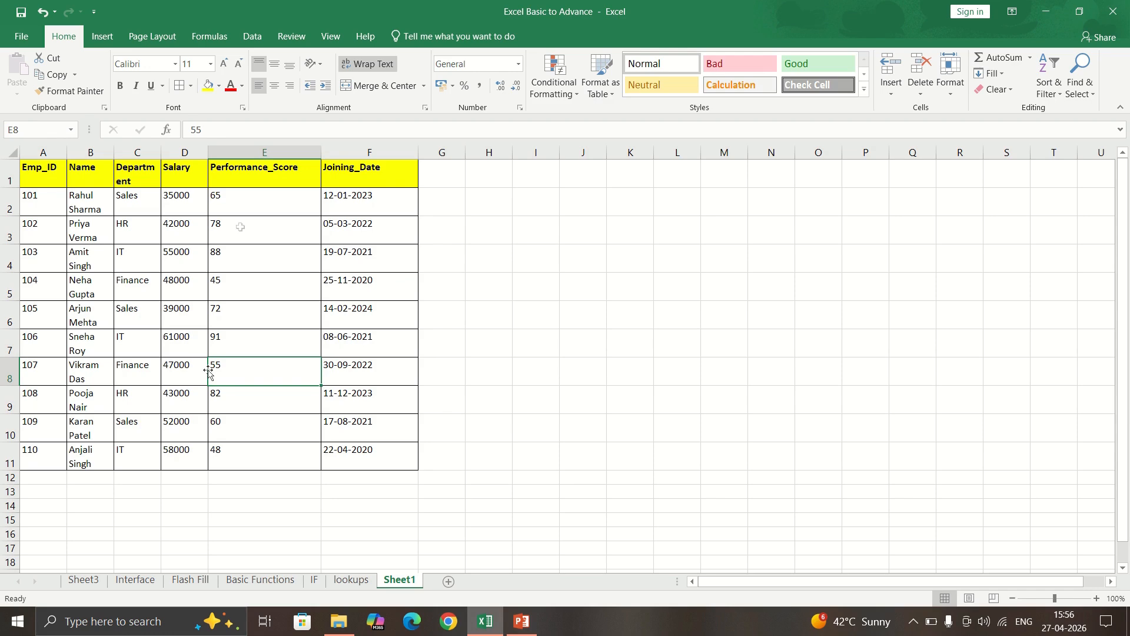
# Apply blue solid-fill data bars to the salaries D2:D11.
pyautogui.click(176, 207)
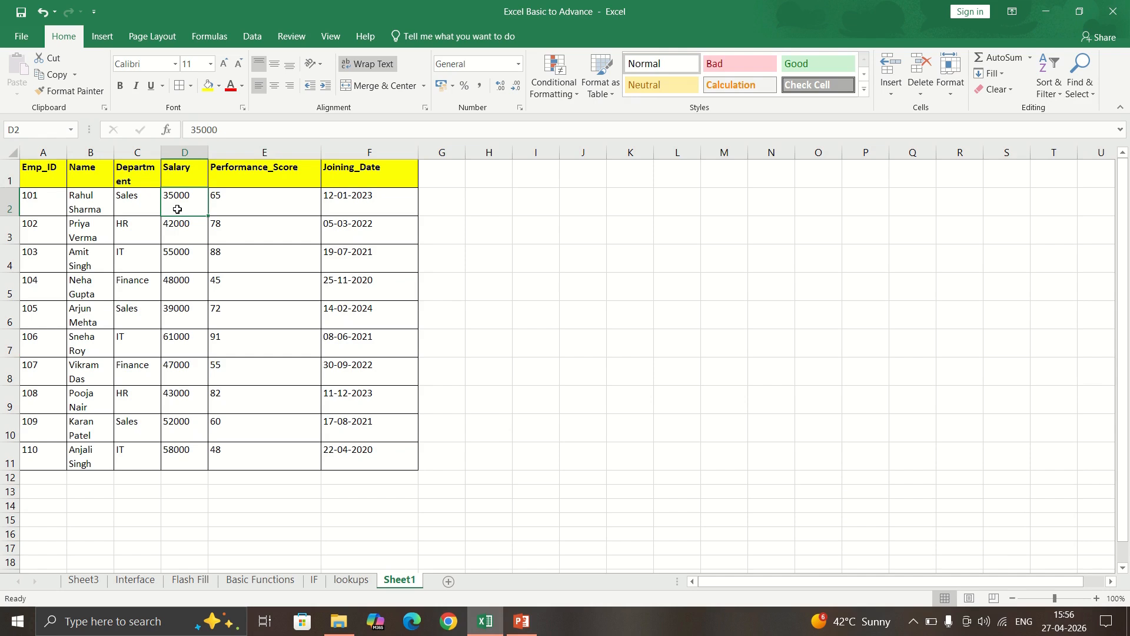
pyautogui.hotkey('ctrl', 'shift', 'Down')
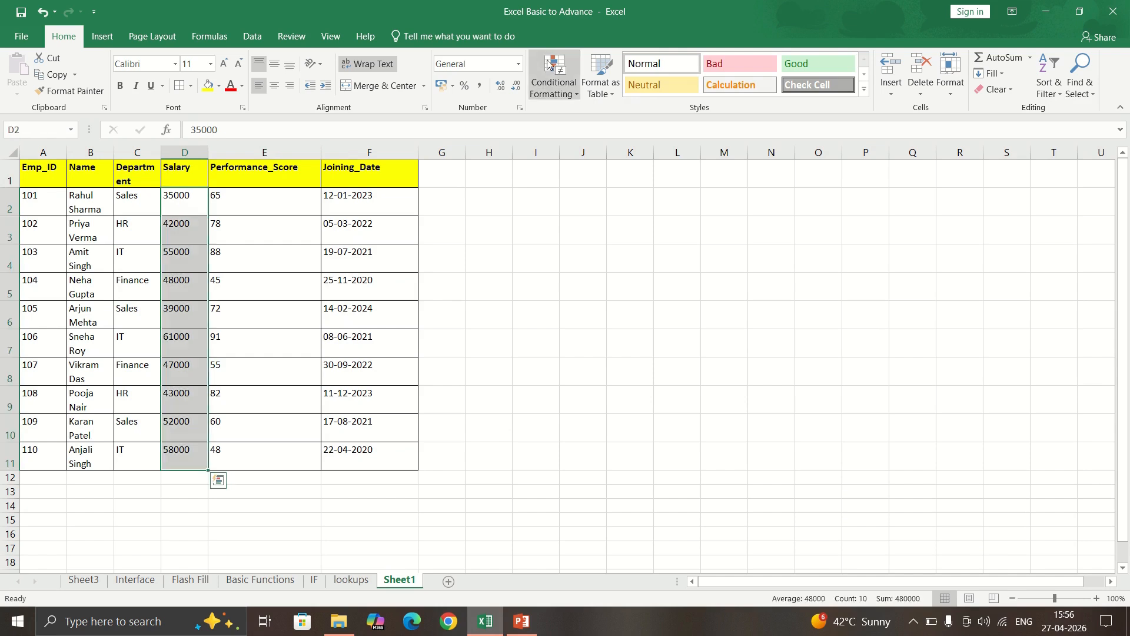
pyautogui.click(553, 83)
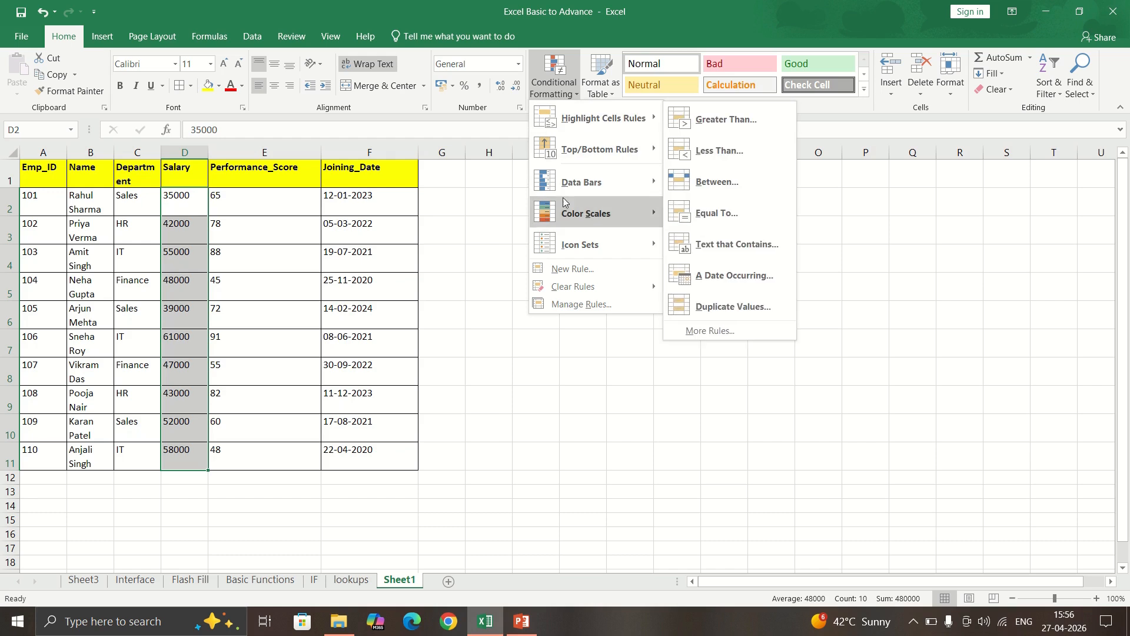
pyautogui.moveTo(591, 188)
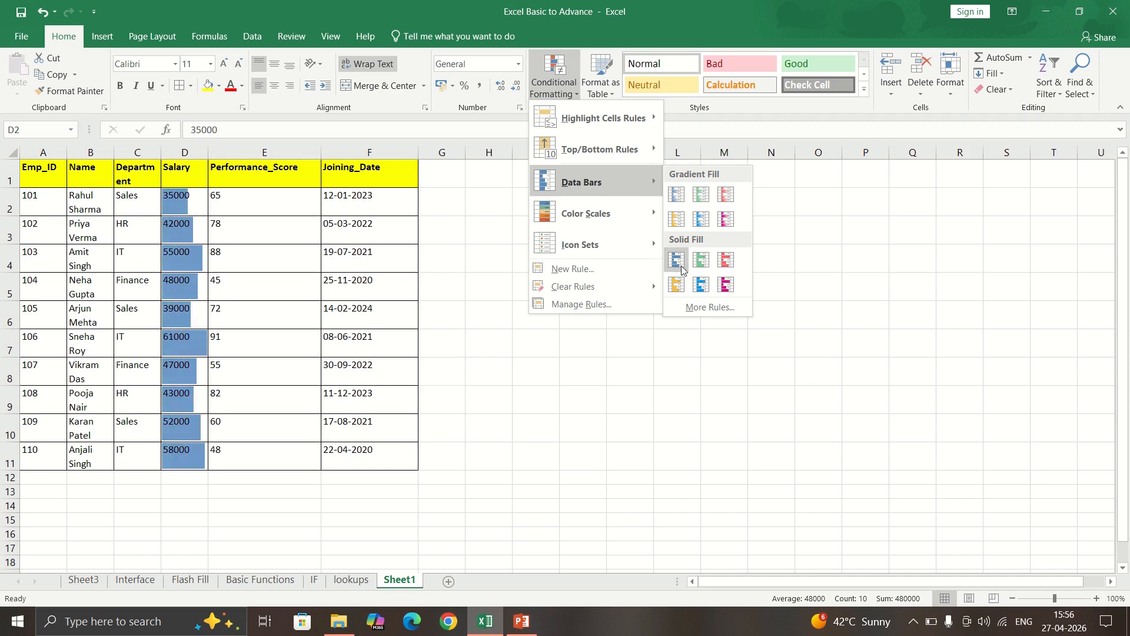
pyautogui.click(682, 269)
pyautogui.click(271, 305)
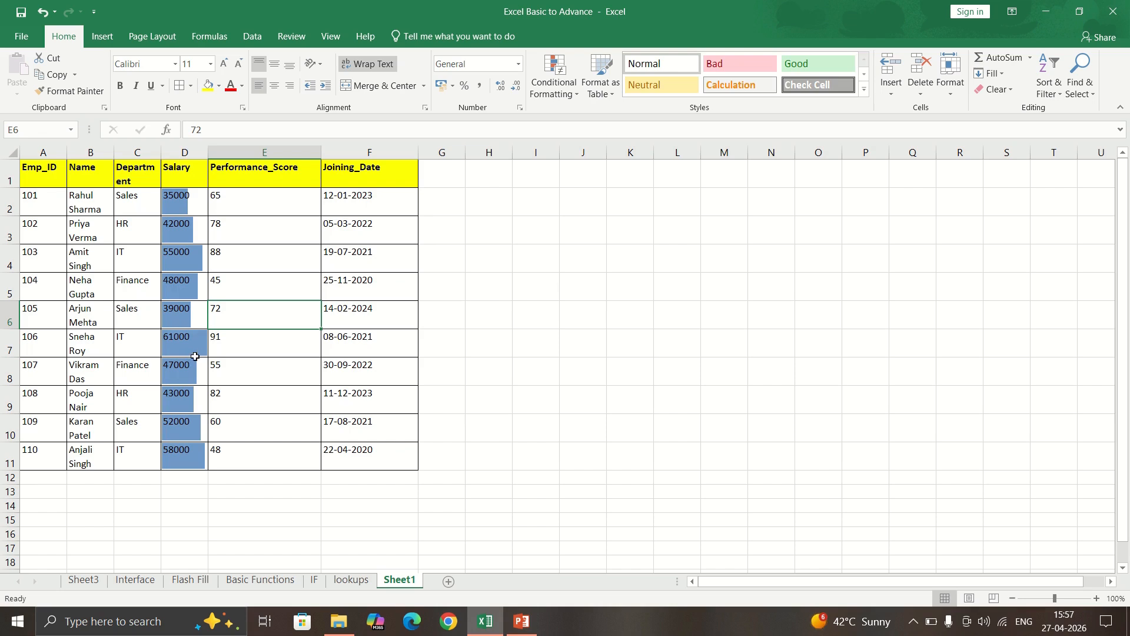
# Widen the Salary column to inspect the bars, then undo the width change.
pyautogui.moveTo(208, 152); pyautogui.dragTo(435, 129)
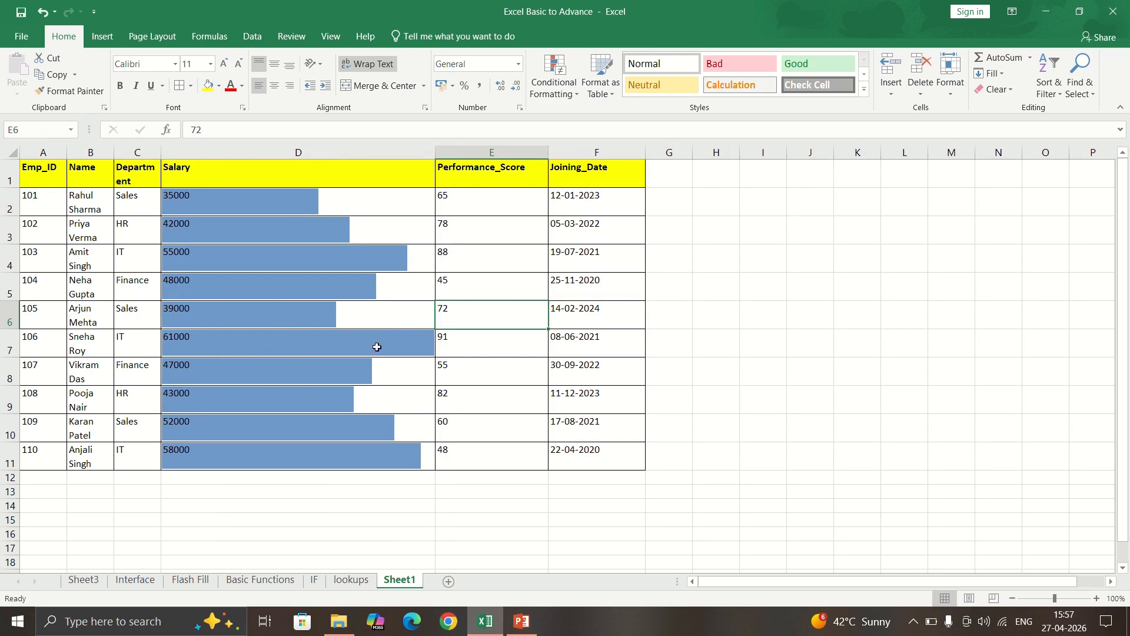
pyautogui.click(222, 344)
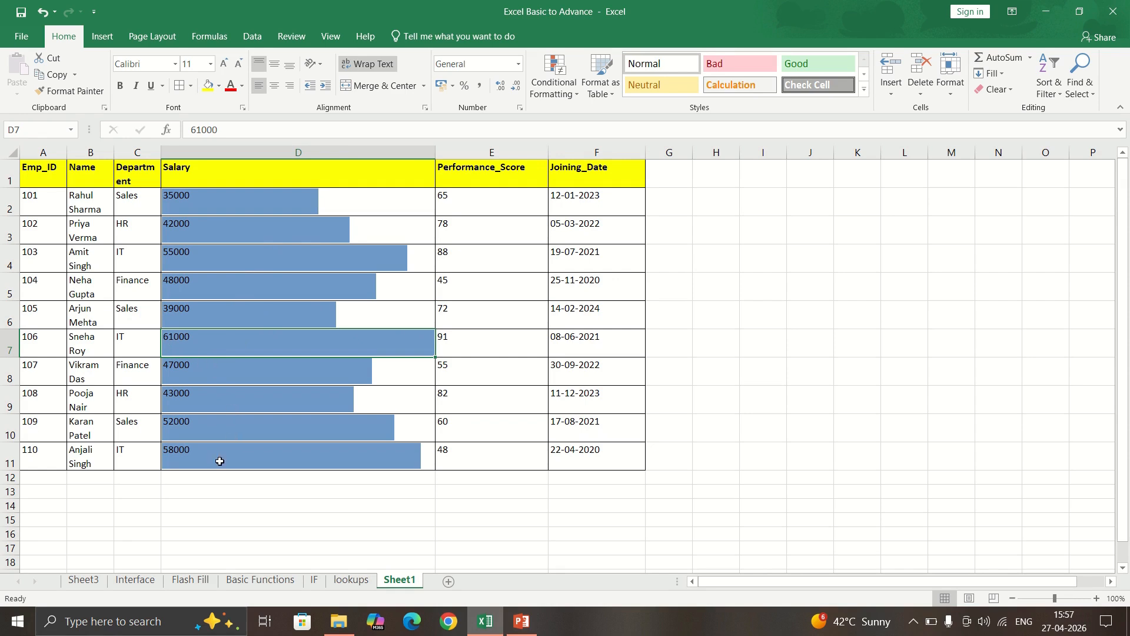
pyautogui.click(196, 462)
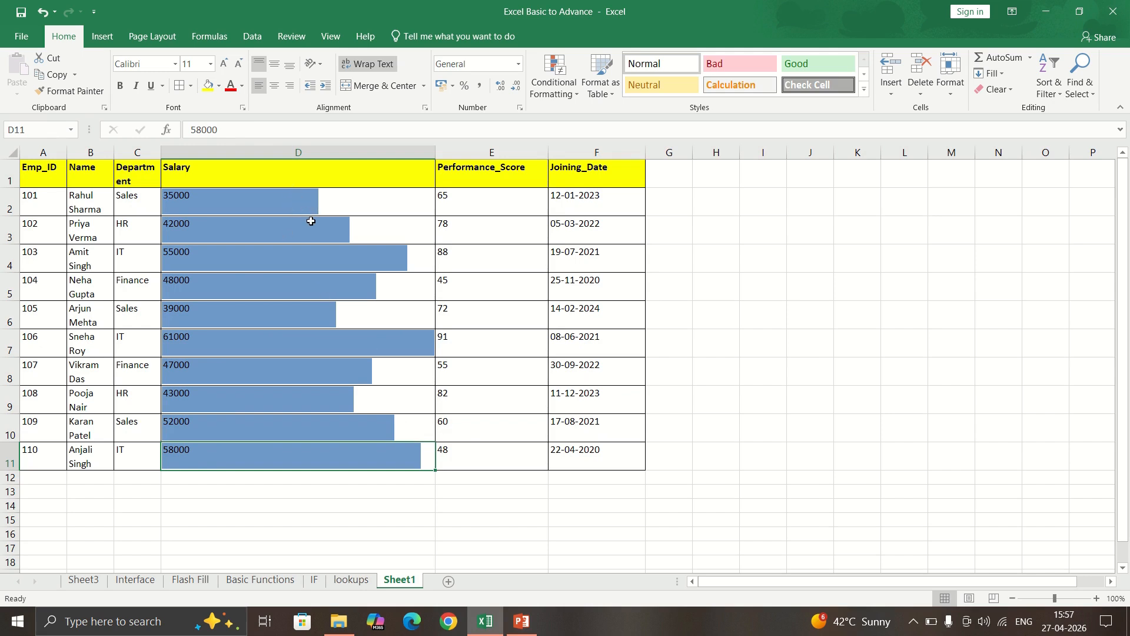
pyautogui.hotkey('ctrl', 'z')
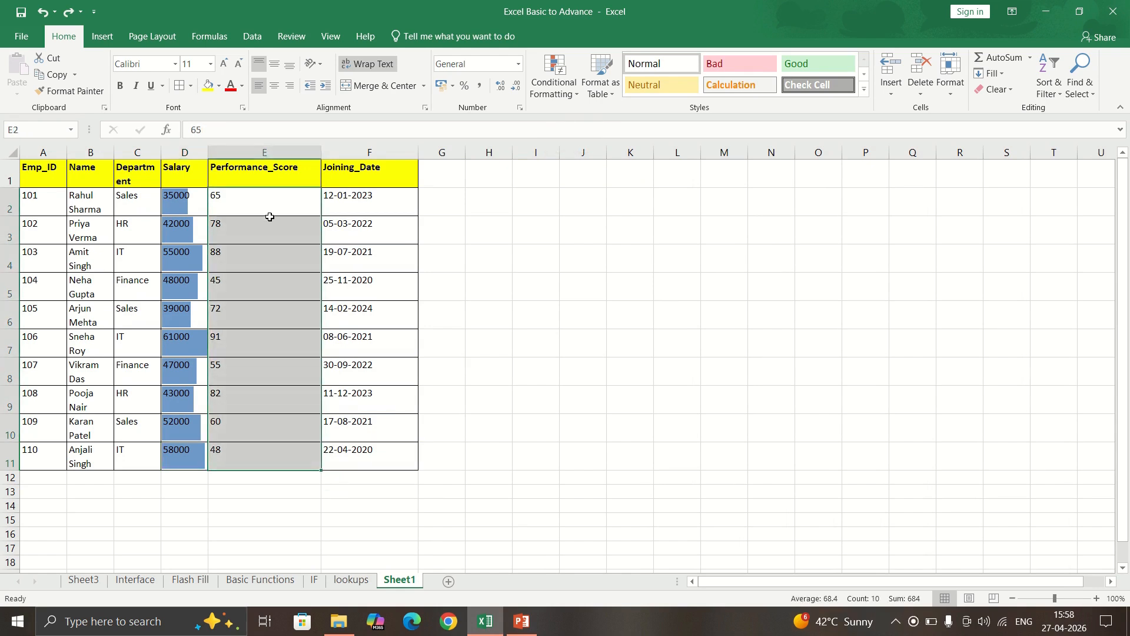
# Apply a Green-Yellow-Red colour scale to Performance_Score E2:E11.
pyautogui.click(555, 88)
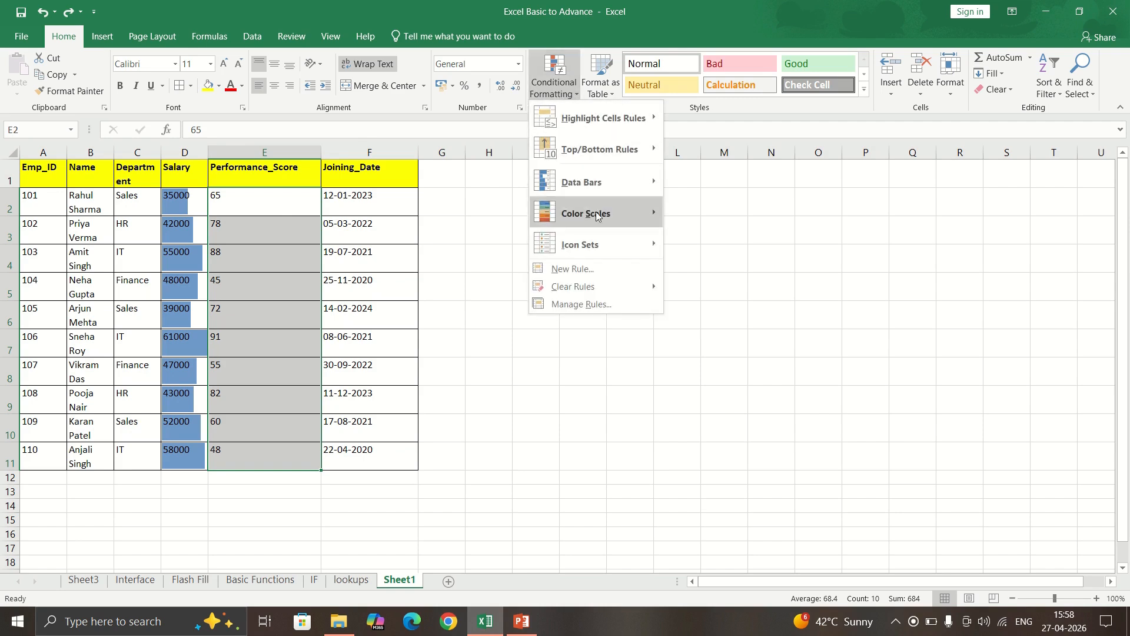
pyautogui.moveTo(597, 216)
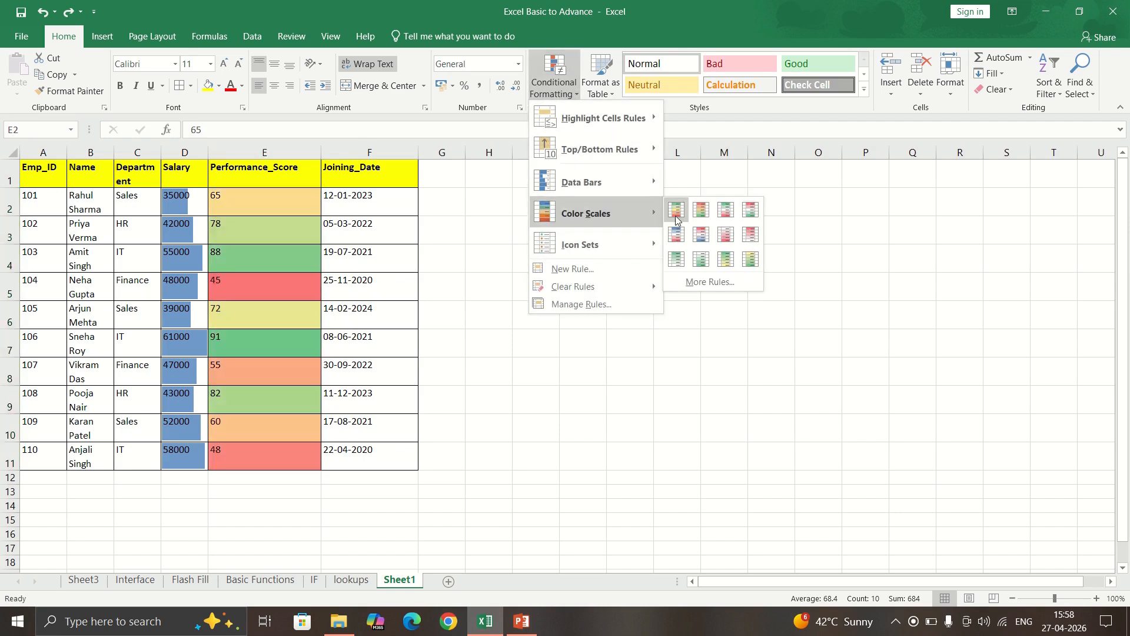
pyautogui.click(678, 216)
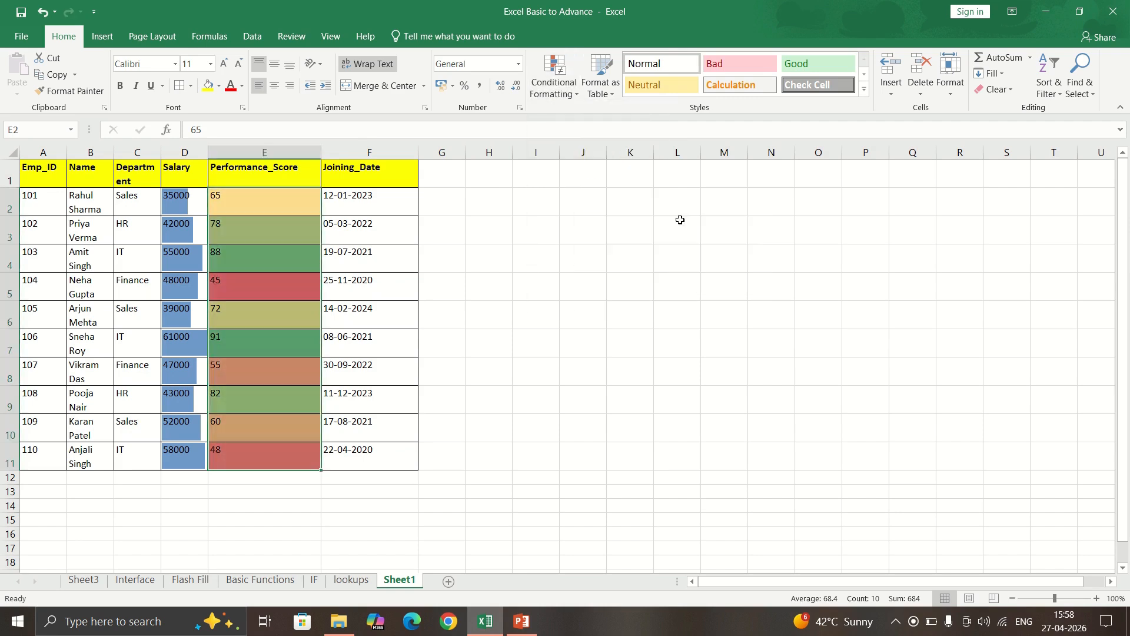
pyautogui.click(343, 262)
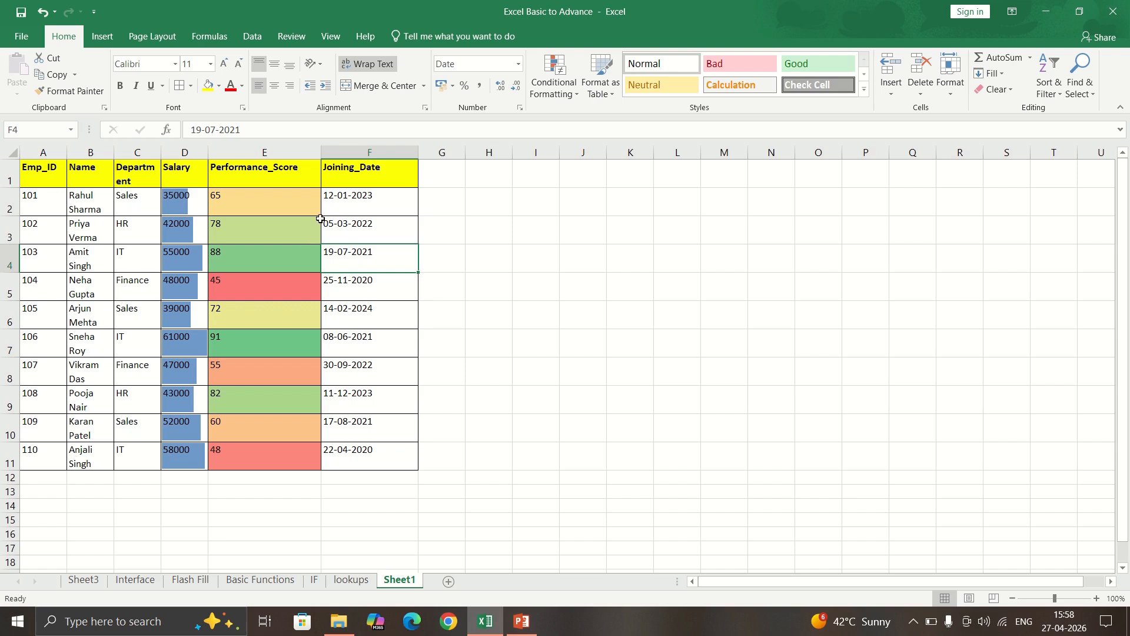
# Reselect E2:E11 and apply a Green-White colour scale to the scores.
pyautogui.click(292, 212)
pyautogui.hotkey('ctrl', 'shift', 'Down')
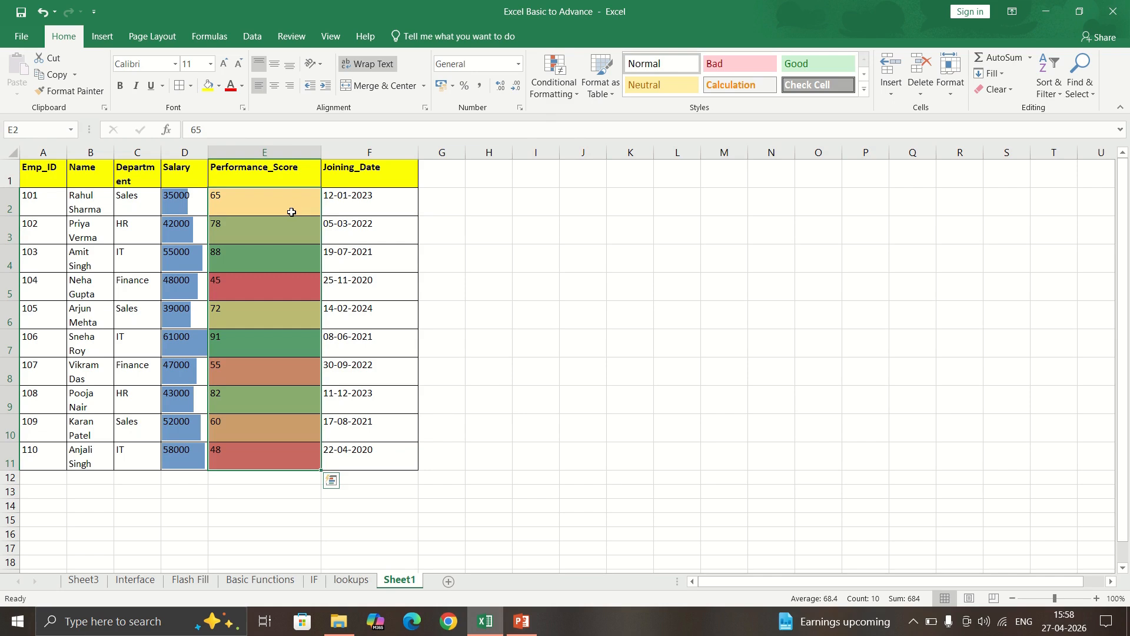
pyautogui.click(553, 83)
pyautogui.moveTo(610, 214)
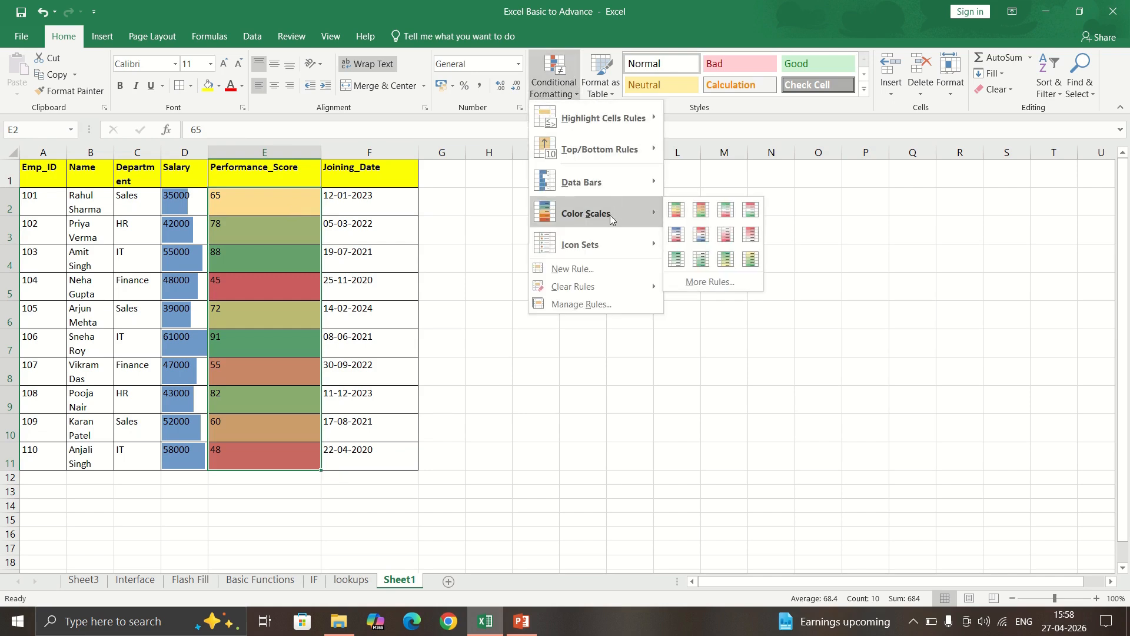
pyautogui.click(676, 260)
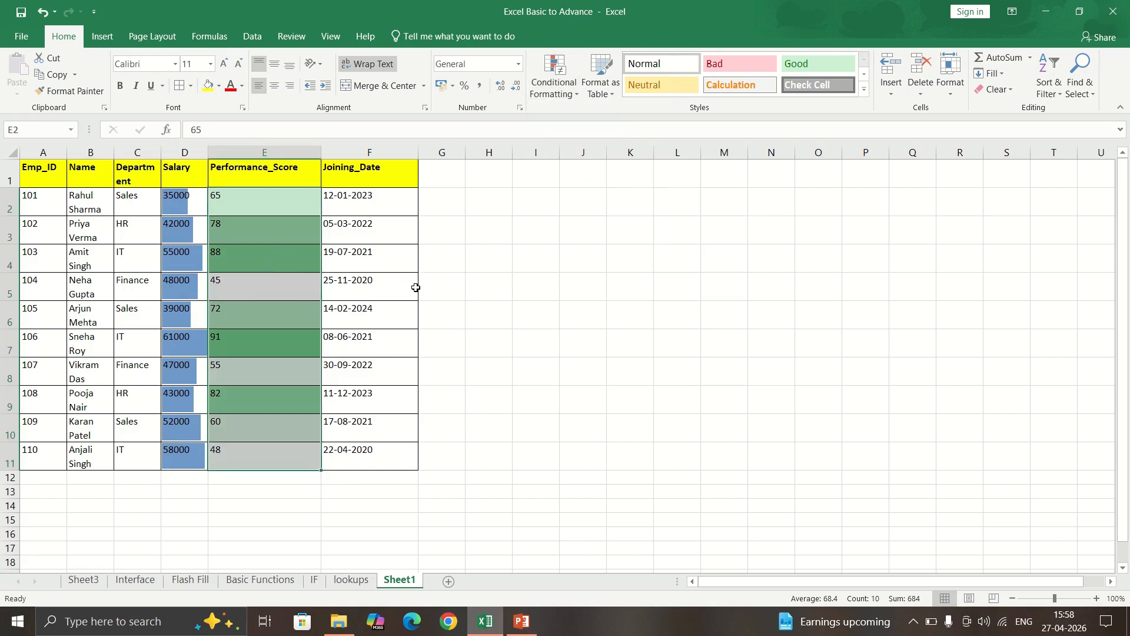
pyautogui.click(364, 292)
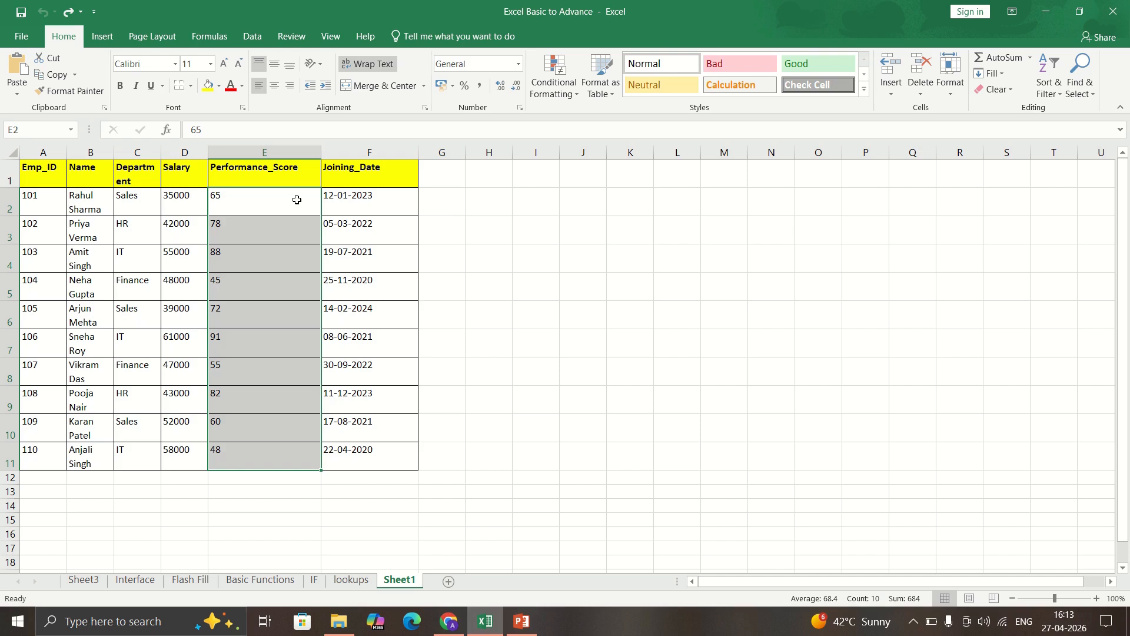
# Start a new conditional formatting rule using a formula to determine which cells to format.
pyautogui.click(551, 86)
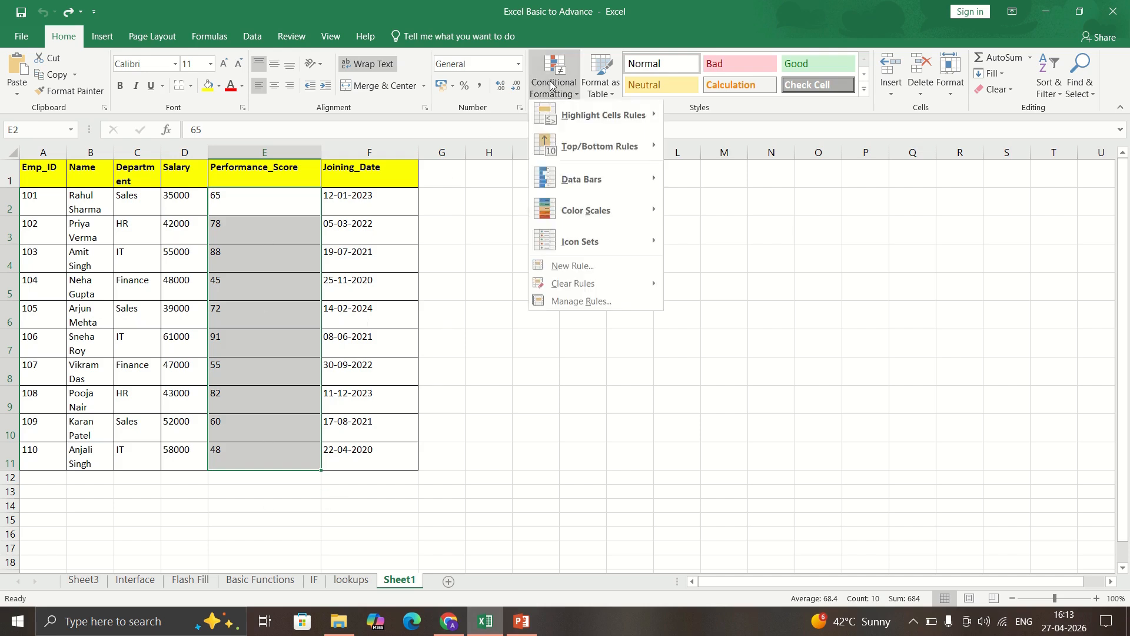
pyautogui.click(576, 269)
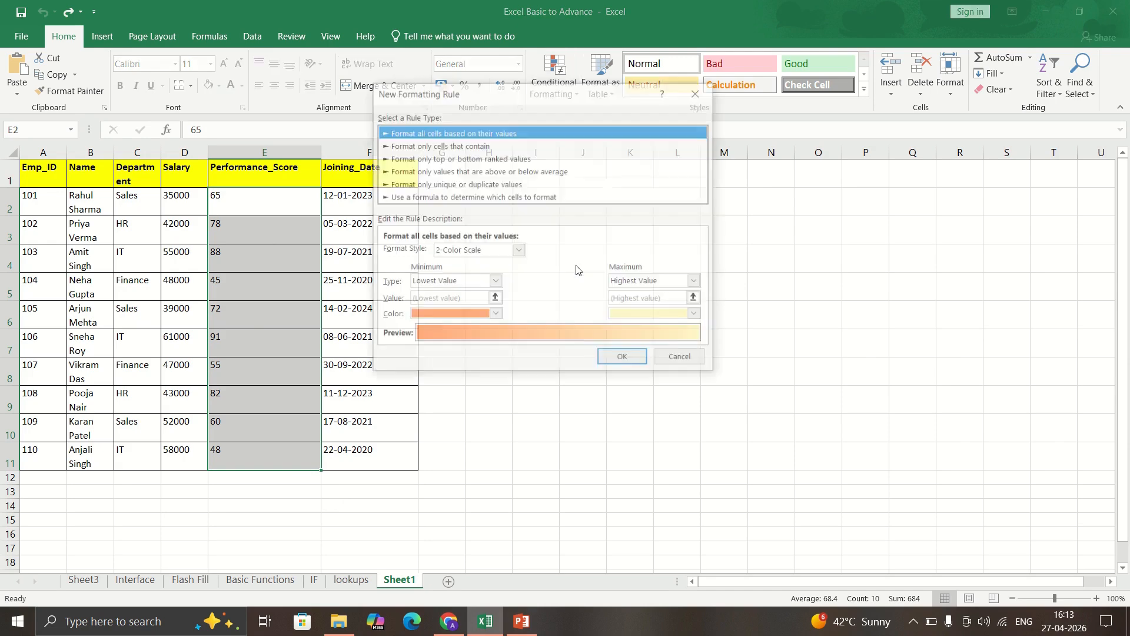
pyautogui.click(463, 198)
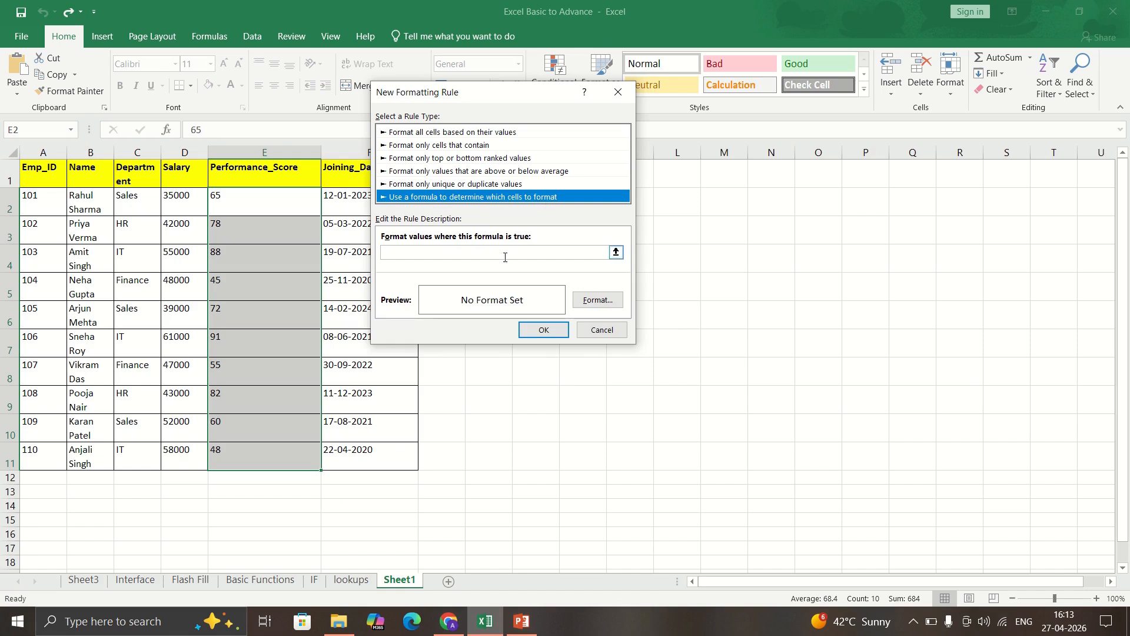
pyautogui.click(476, 251)
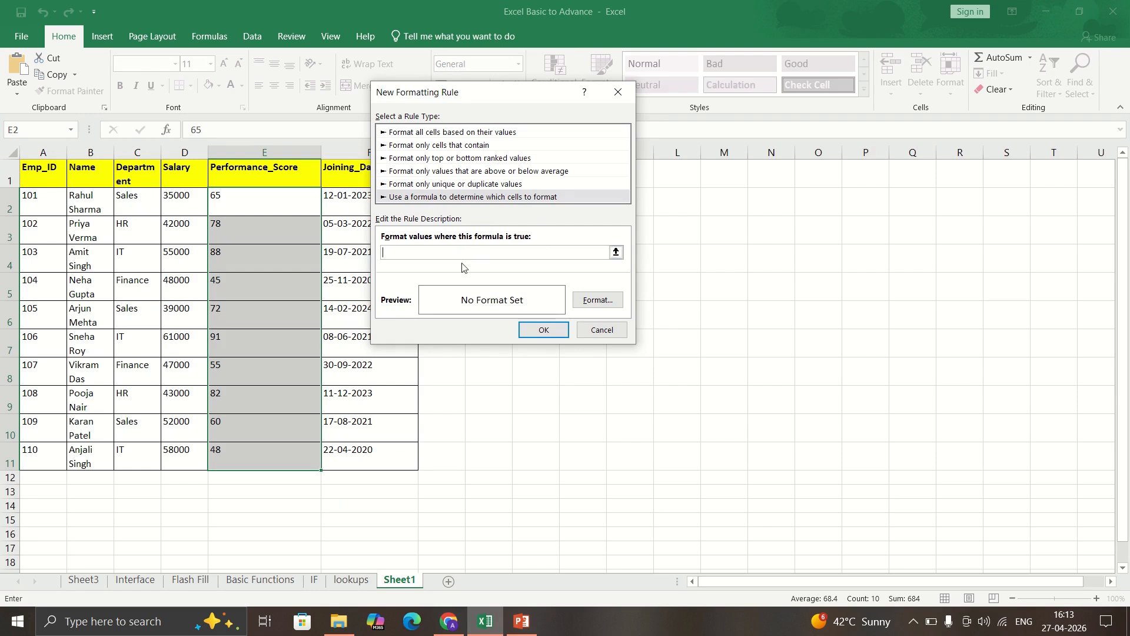
# Enter the rule formula =$E2<50 with a relative row reference.
pyautogui.click(247, 202)
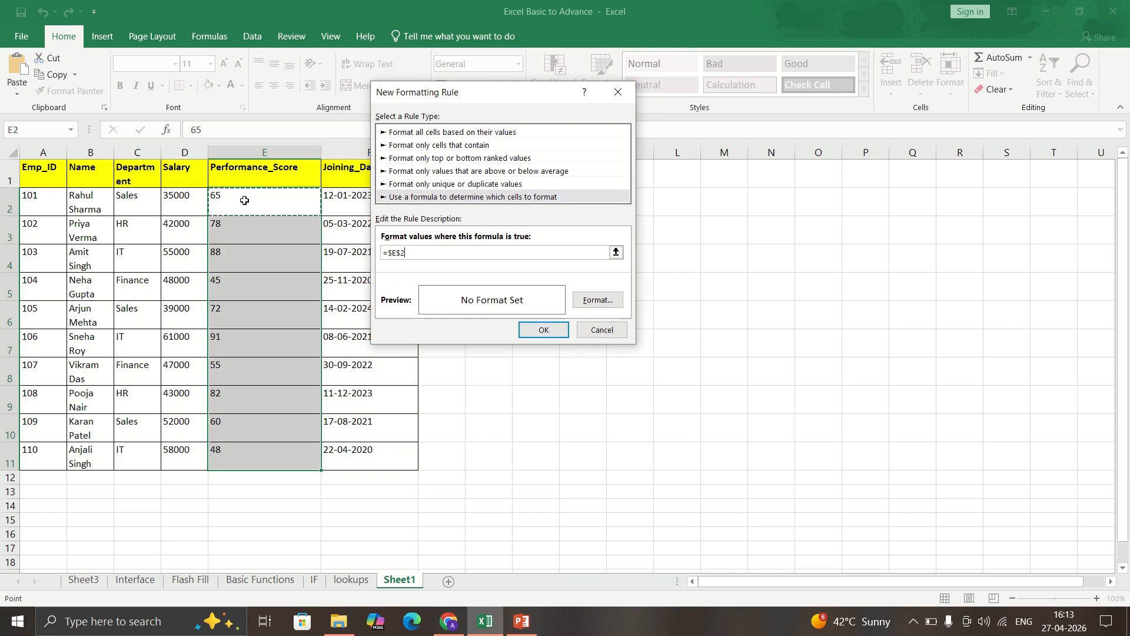
pyautogui.write('<')
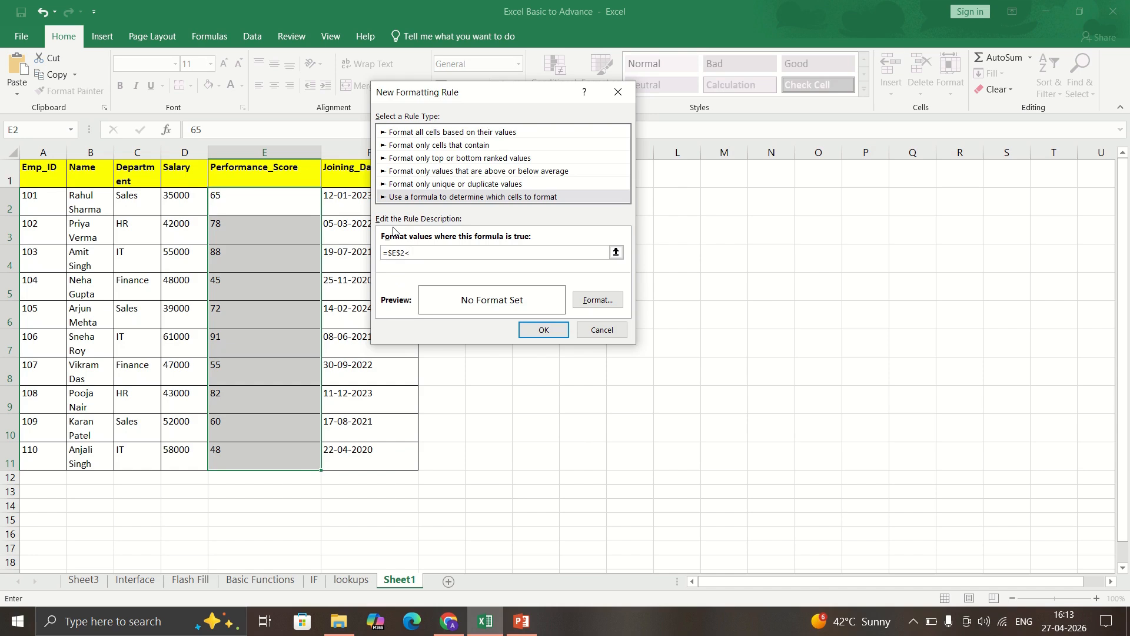
pyautogui.write('50+')
pyautogui.press('Left')
pyautogui.press('BackSpace')
pyautogui.press('BackSpace')
pyautogui.press('BackSpace')
pyautogui.press('BackSpace')
pyautogui.press('BackSpace')
pyautogui.click(403, 252)
pyautogui.click(395, 252)
pyautogui.press('Delete')
# Give the below-50 rule a peach fill and apply it to the scores.
pyautogui.click(596, 301)
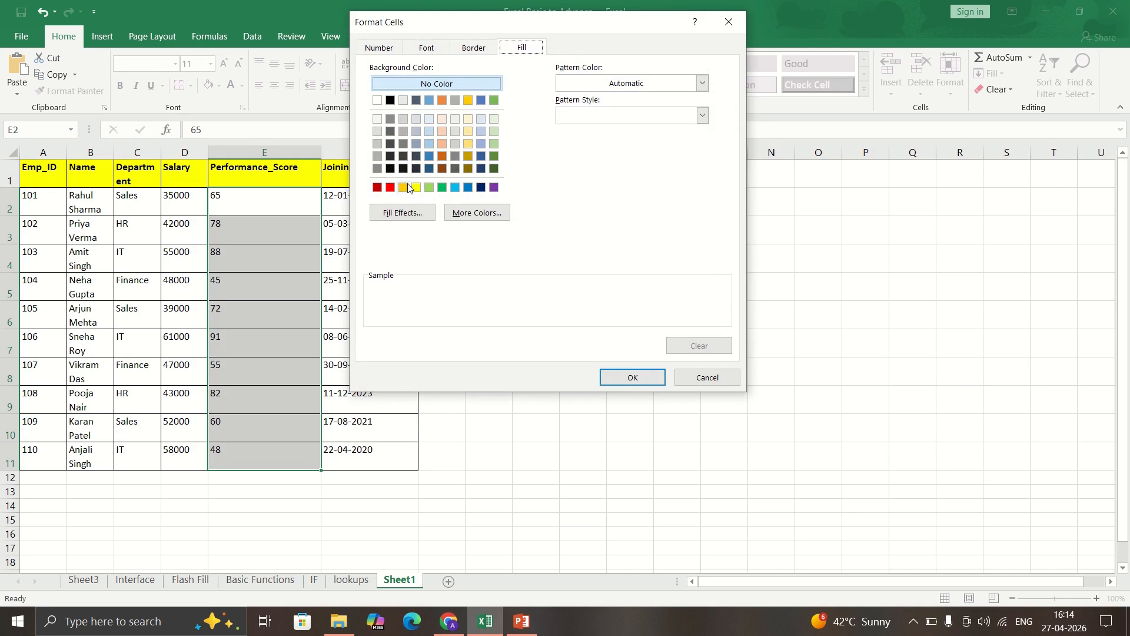
pyautogui.click(442, 143)
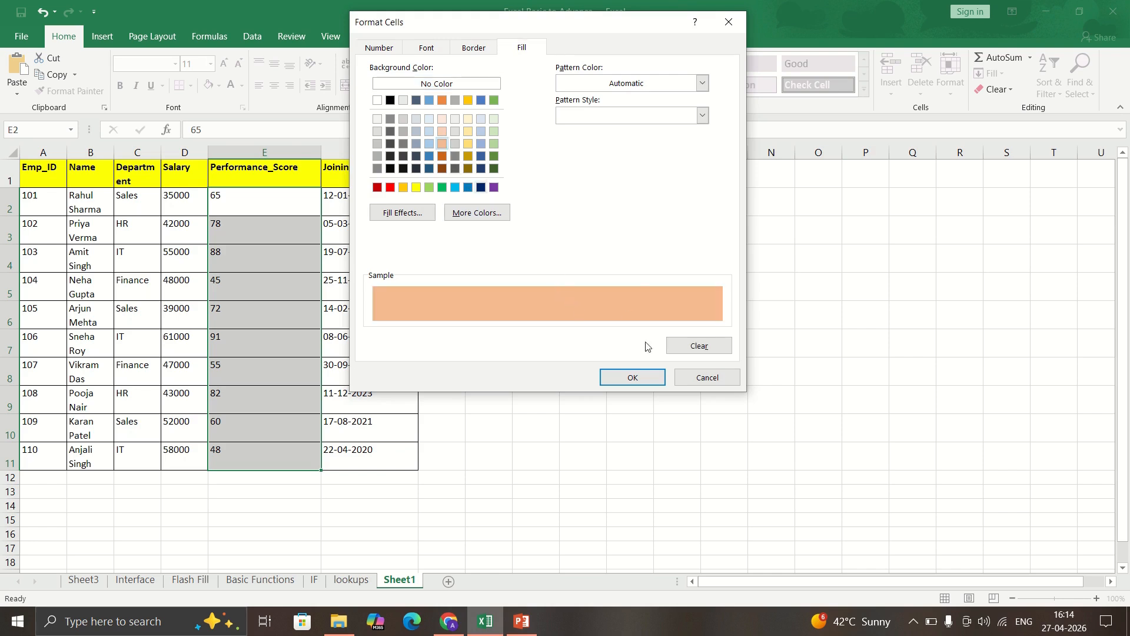
pyautogui.click(636, 378)
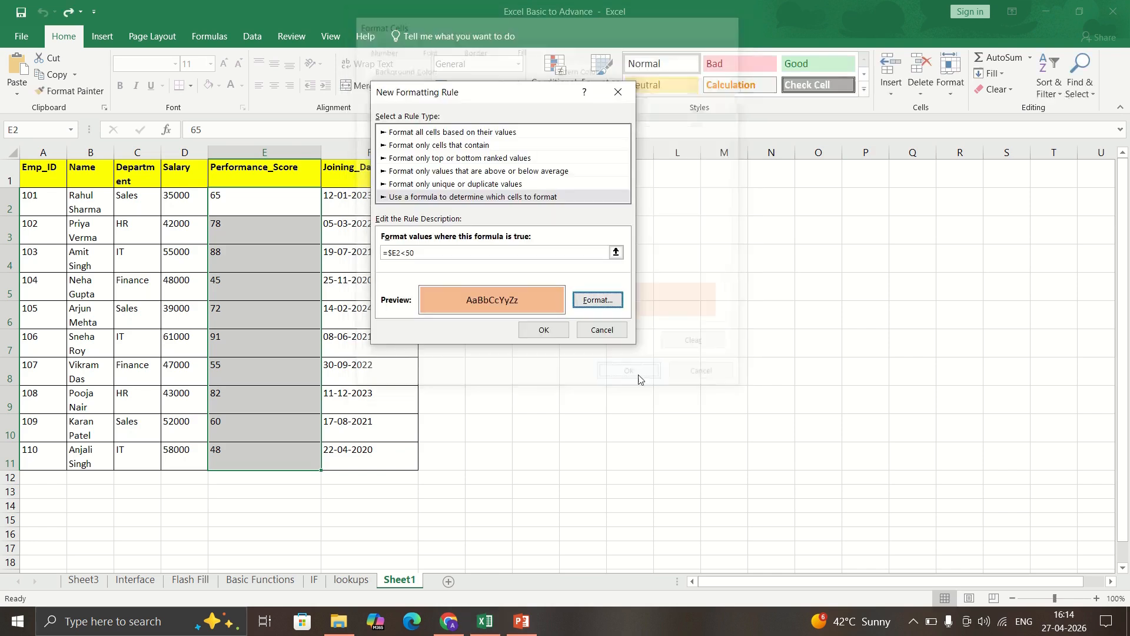
pyautogui.click(551, 330)
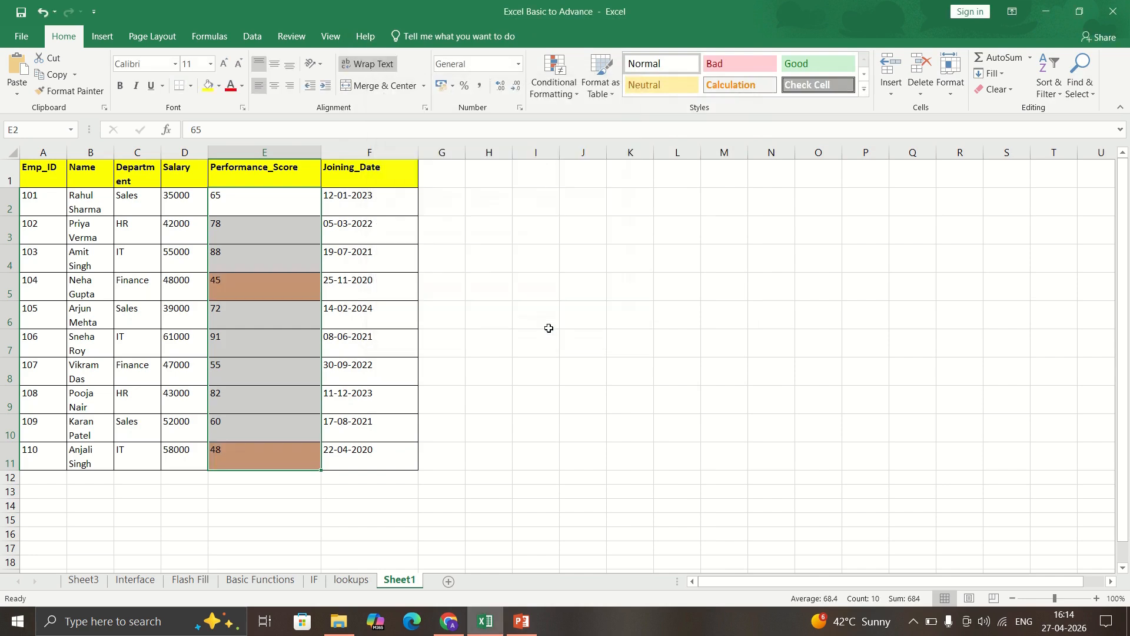
# Review the highlighted scores 45 and 48 and their employees.
pyautogui.click(277, 306)
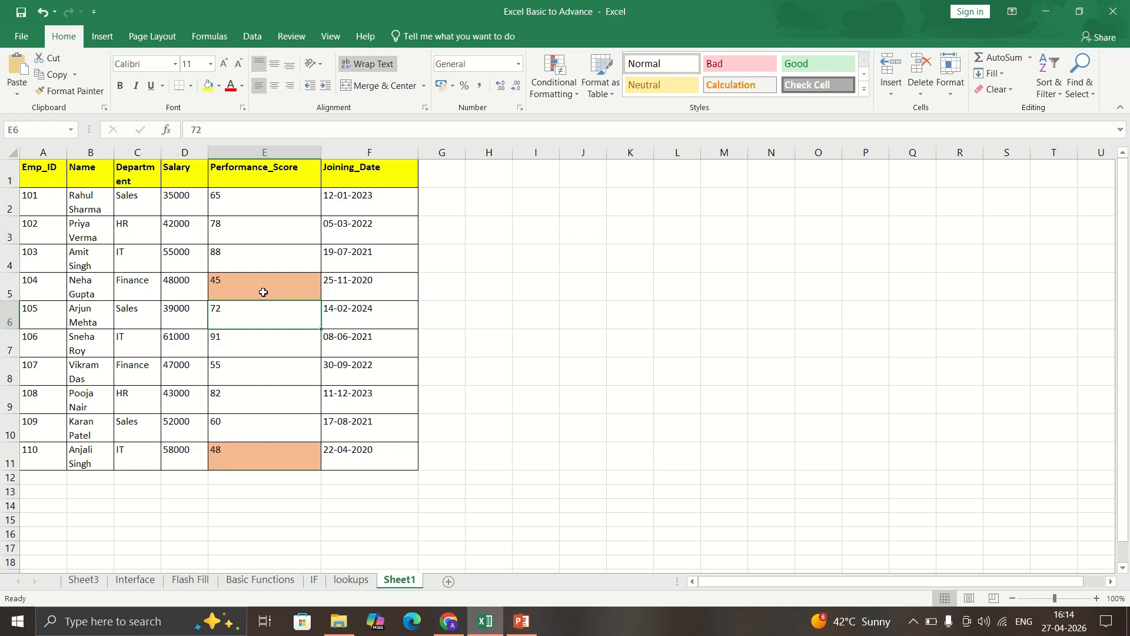
pyautogui.click(263, 292)
pyautogui.click(93, 290)
pyautogui.click(97, 469)
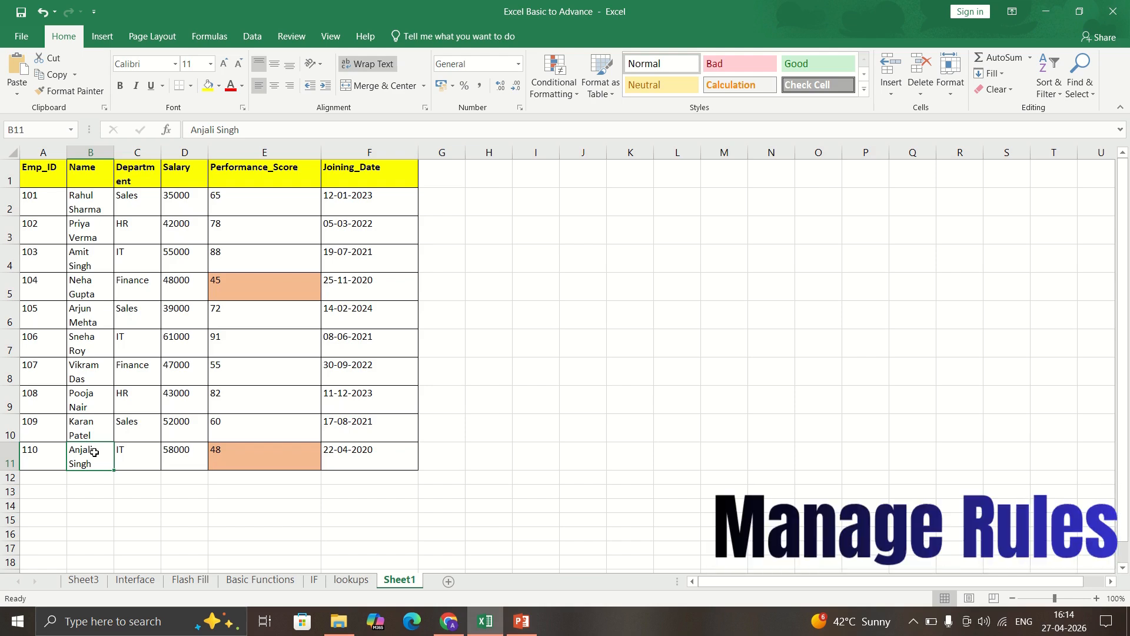
# Select the whole table A1:F11 and clear all conditional formatting rules from it.
pyautogui.click(318, 327)
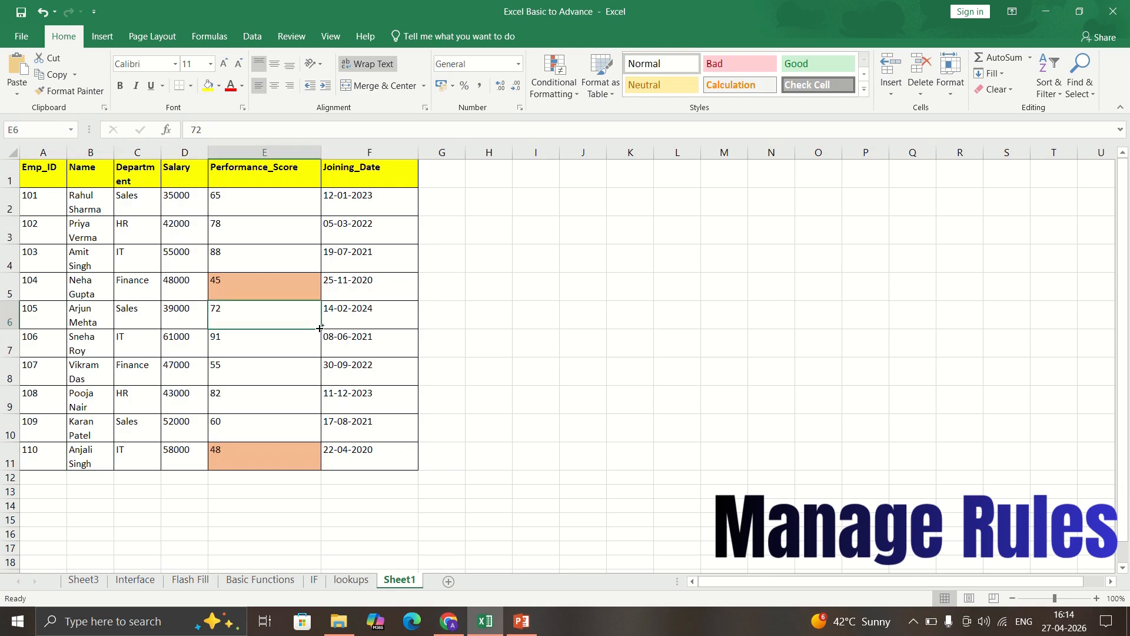
pyautogui.hotkey('ctrl', 'a')
pyautogui.click(546, 84)
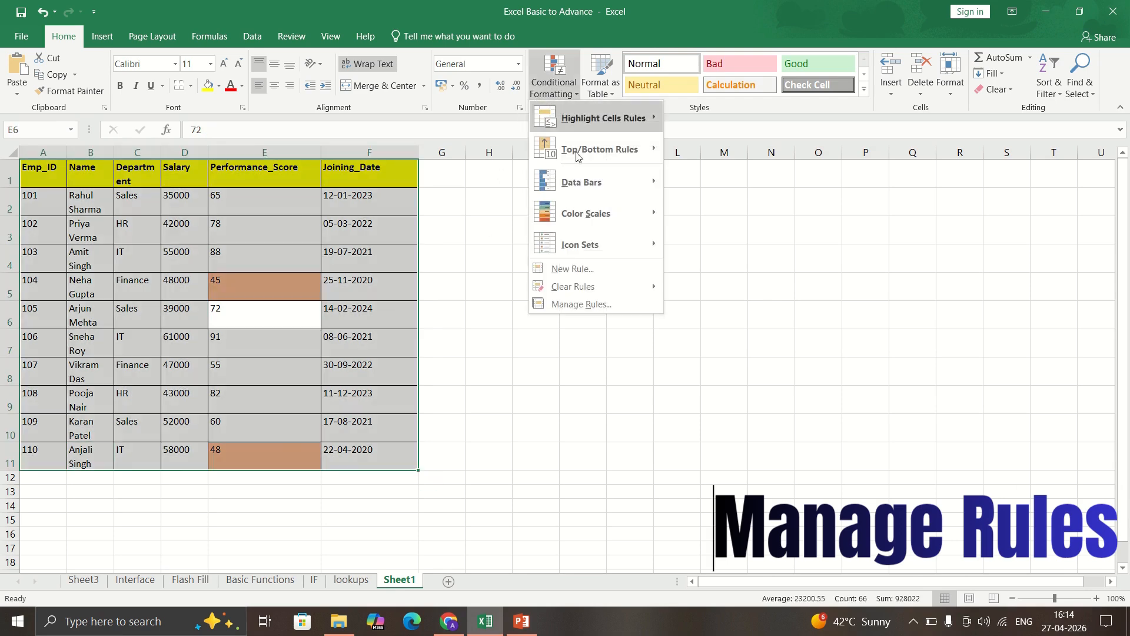
pyautogui.moveTo(582, 295)
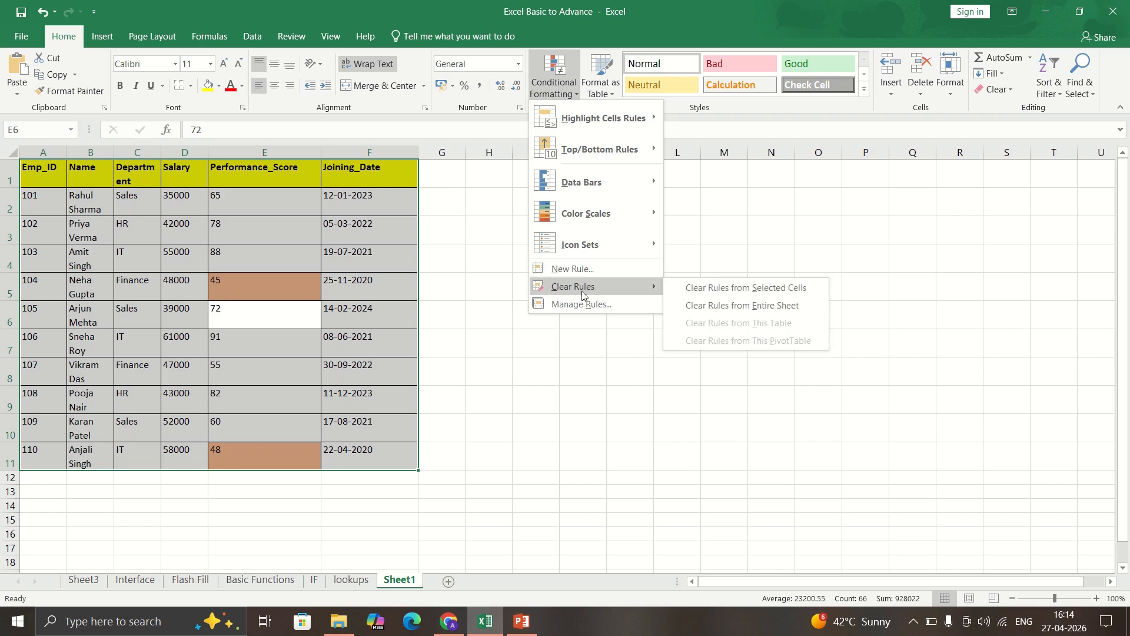
pyautogui.click(708, 288)
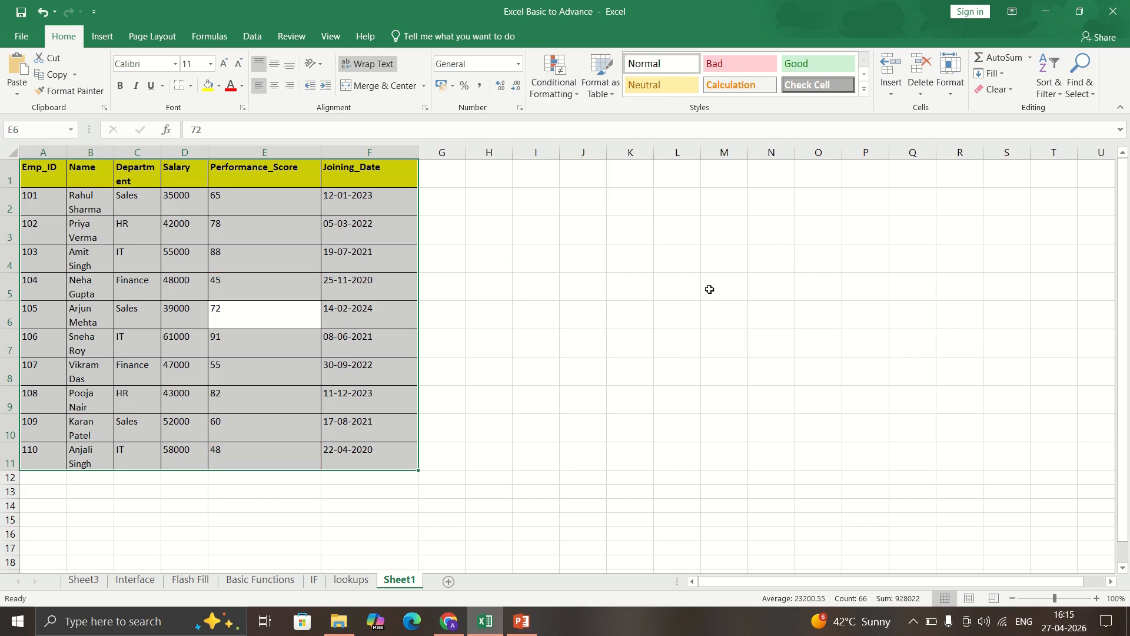
pyautogui.click(283, 351)
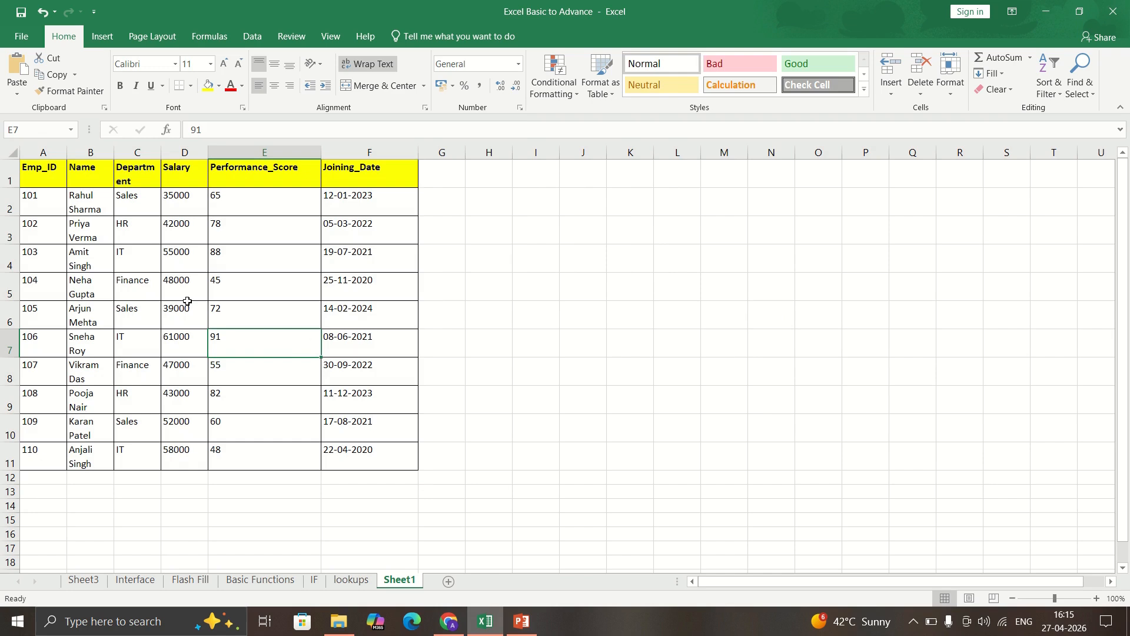